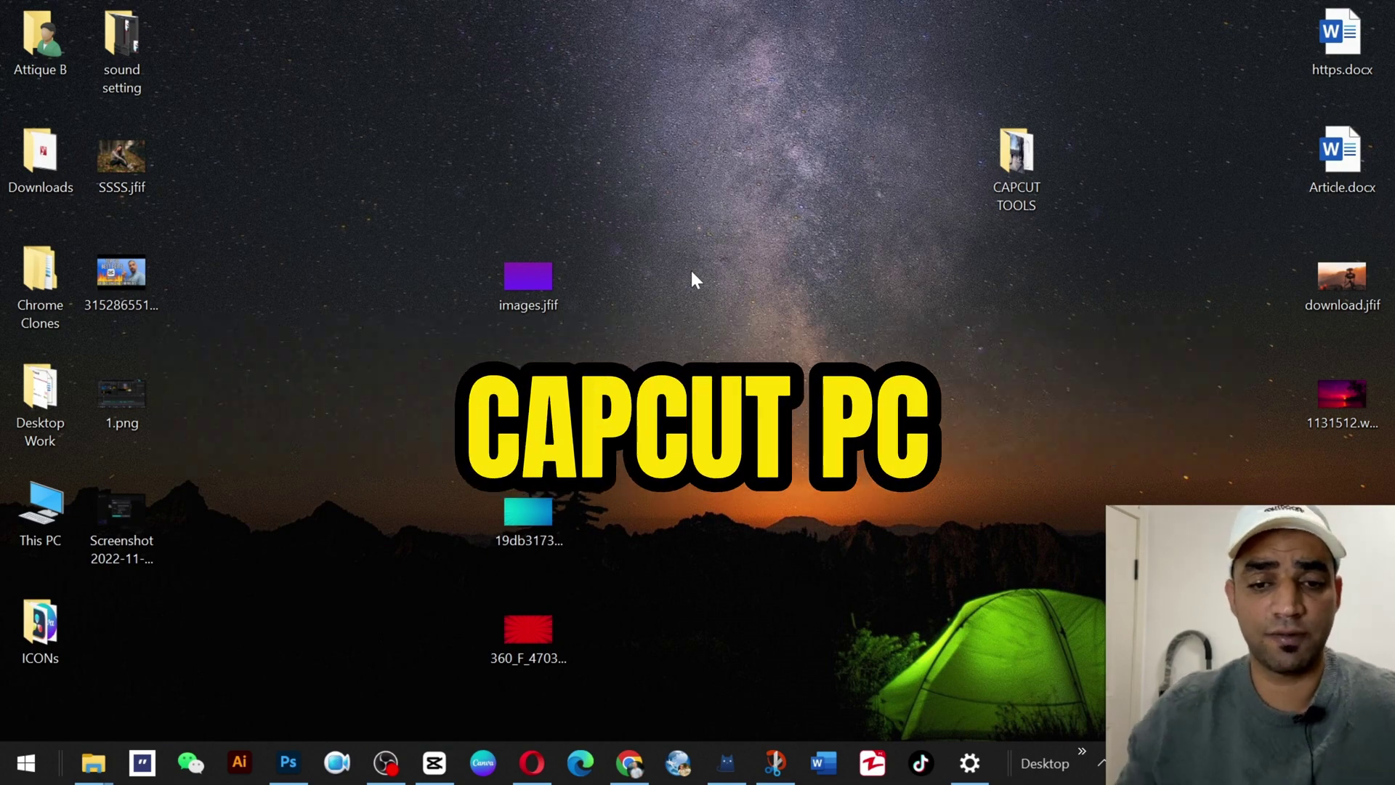
Delete the Instagram image IMG_0267 from Media and confirm removing its track.
left_click(434, 763)
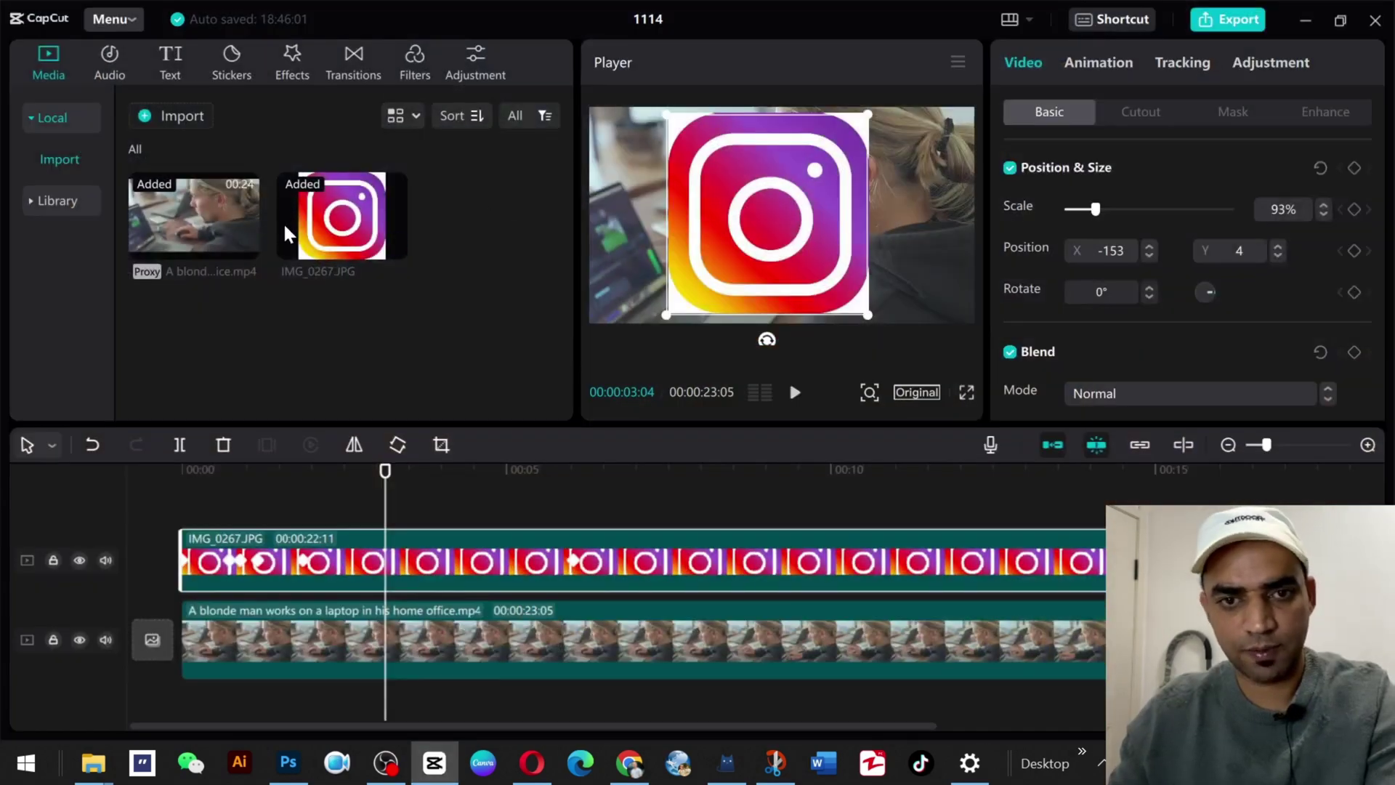
left_click(356, 203)
key("Delete")
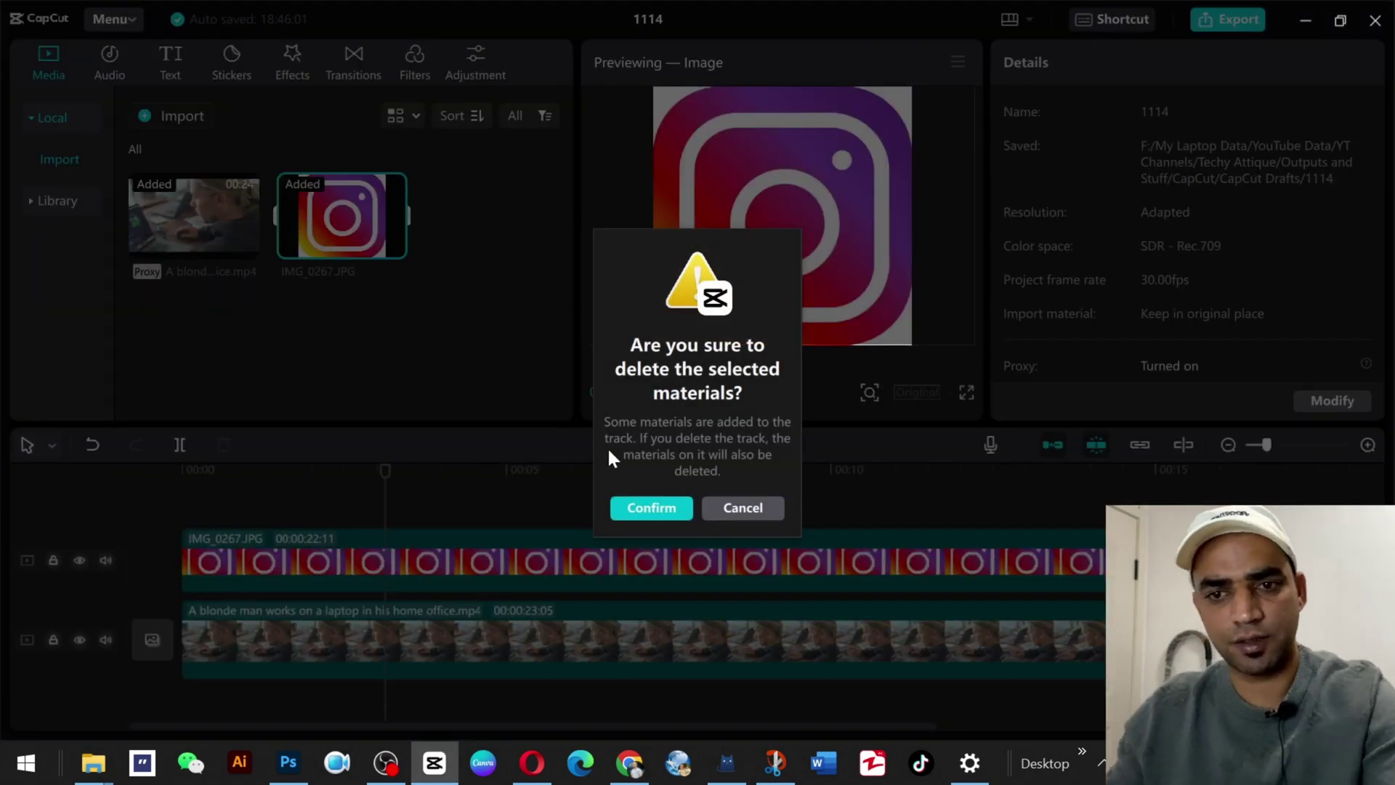
key("Return")
left_click(185, 471)
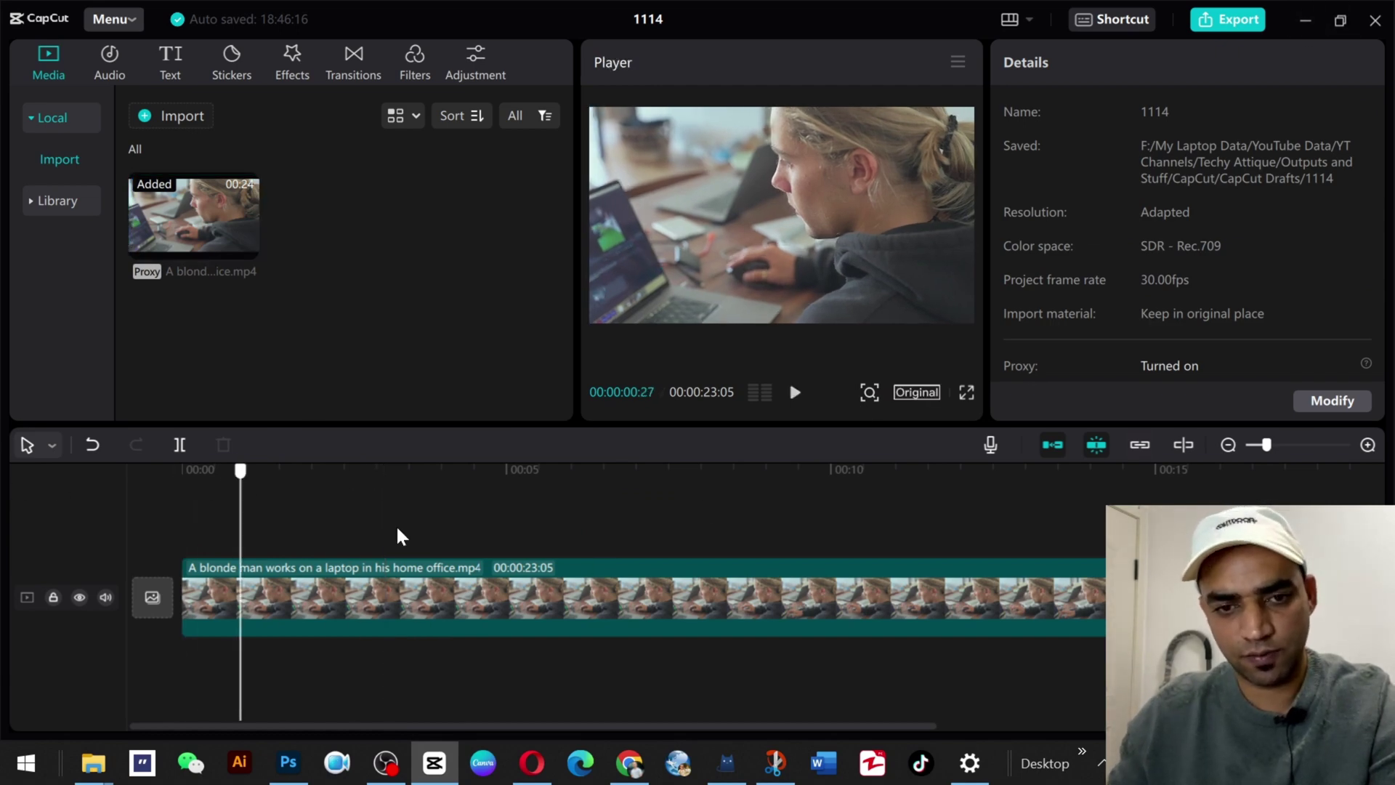
Delete the video clip from the timeline and bring up the Logos and Icons folder.
left_click(276, 588)
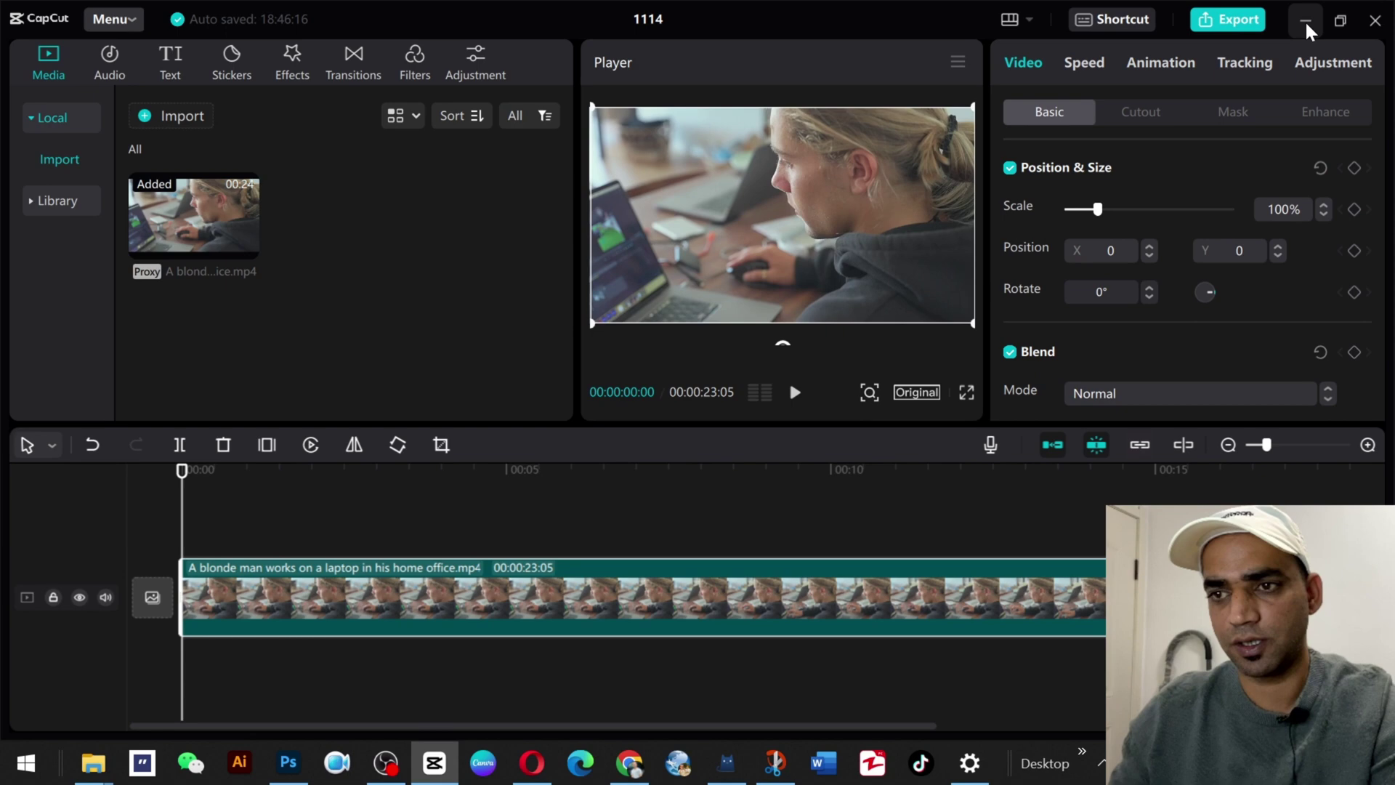
key("Delete")
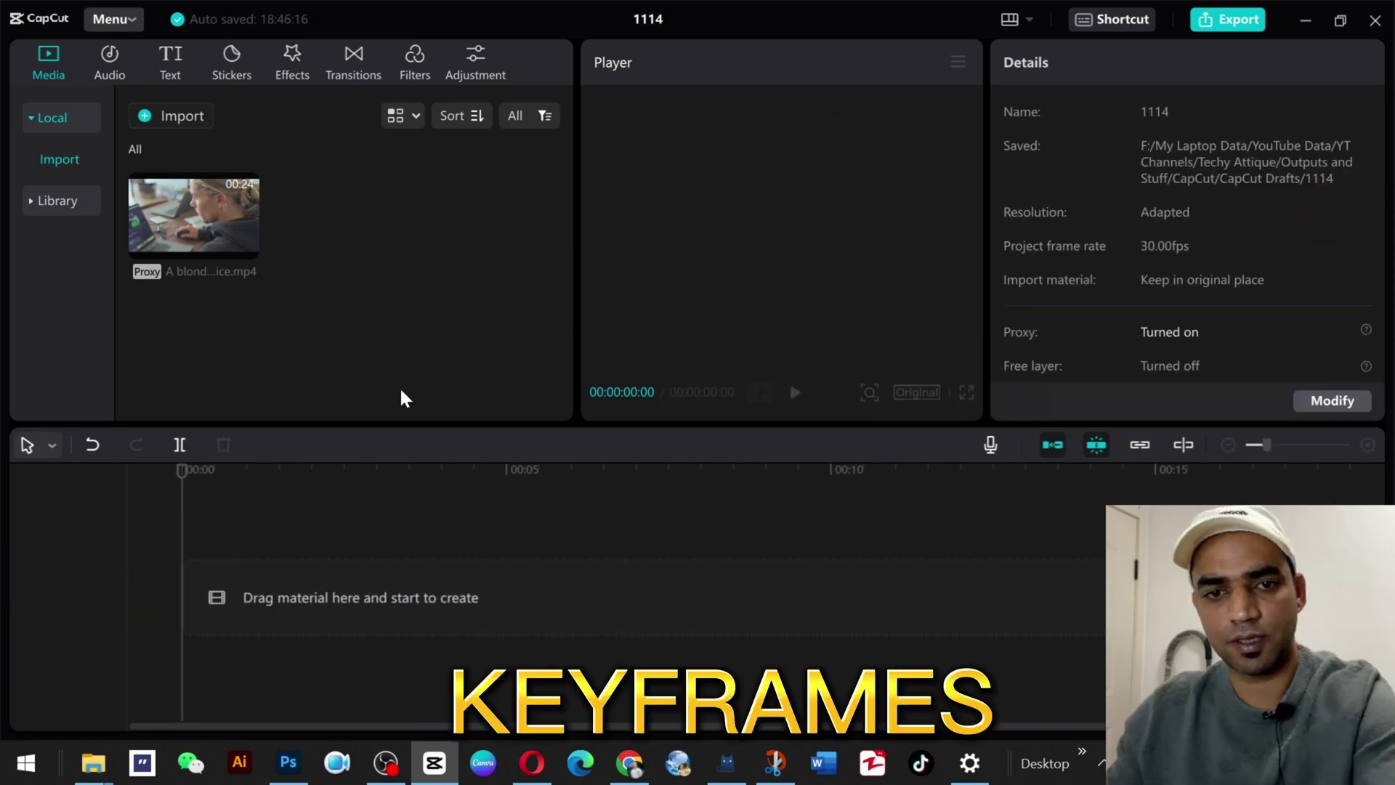
left_click(1305, 20)
mouse_move(93, 763)
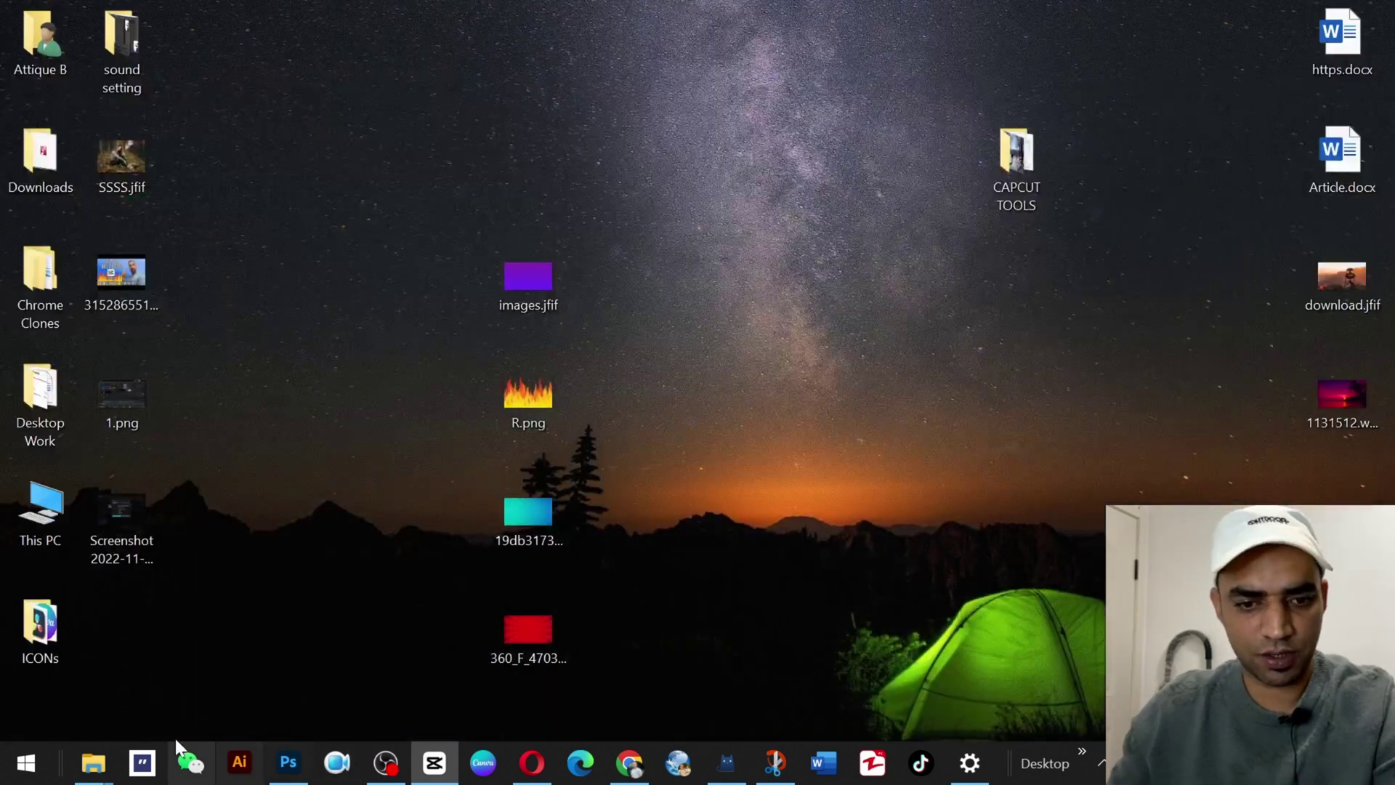
left_click(381, 667)
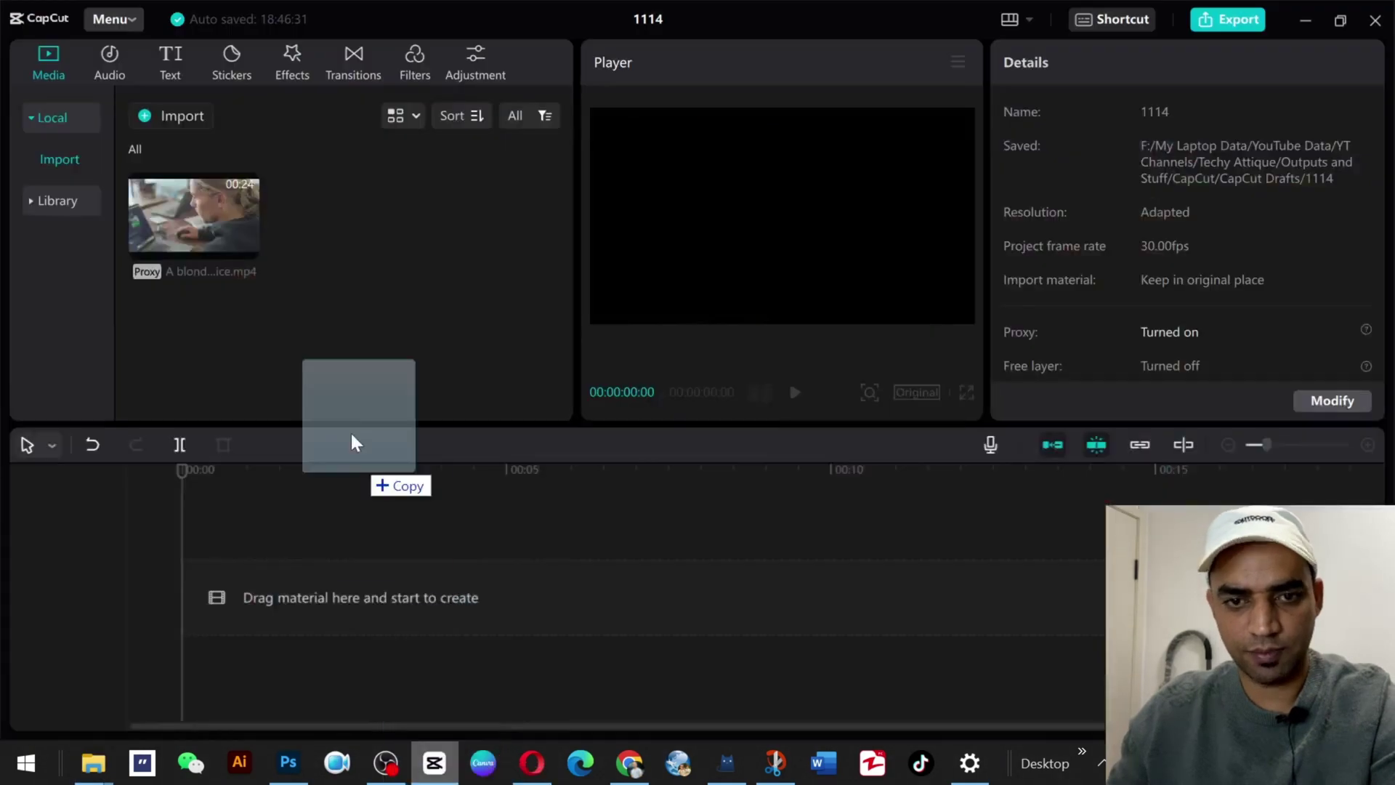
Import IMG_0270.JPG to the timeline, scale it to 48% and move it lower-left.
left_click_drag(447, 768, 337, 297)
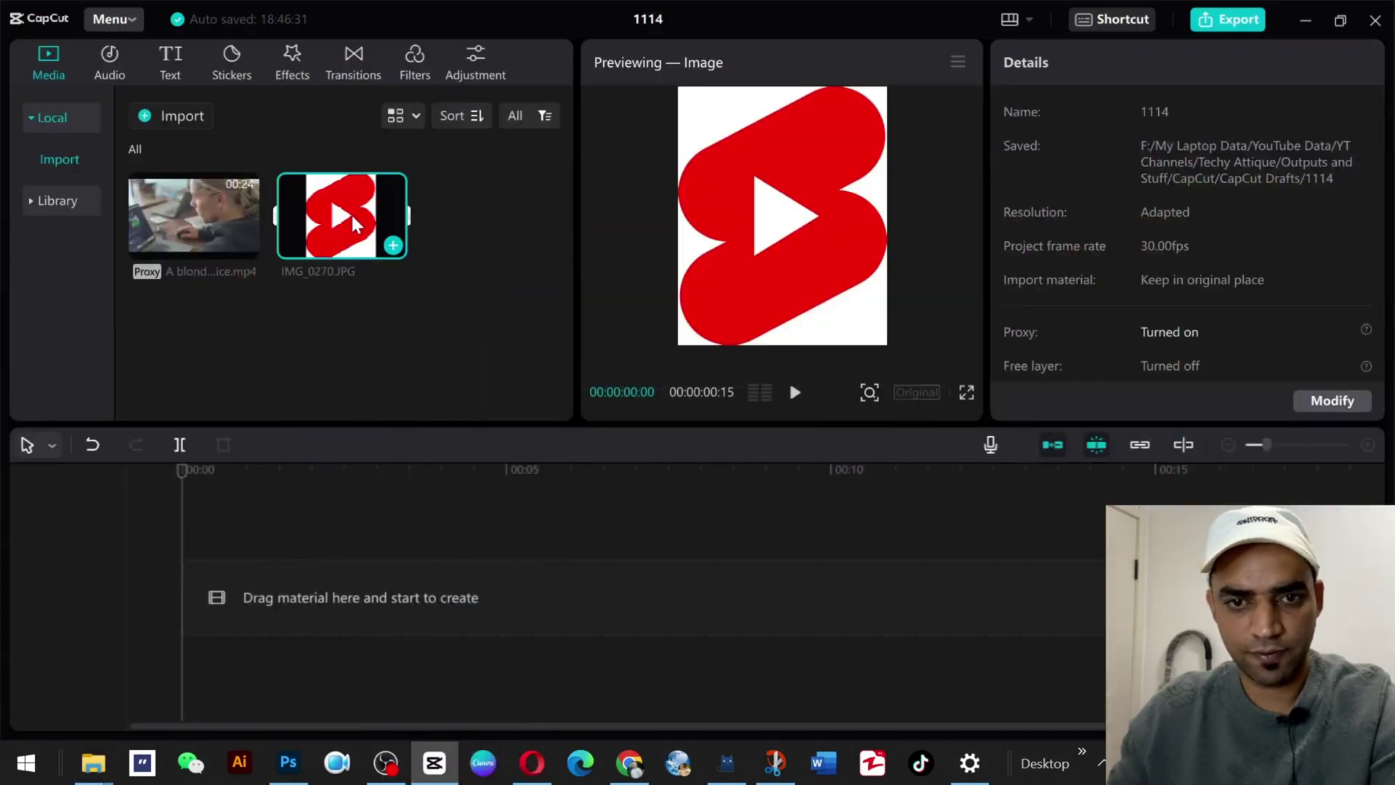
left_click_drag(351, 212, 227, 583)
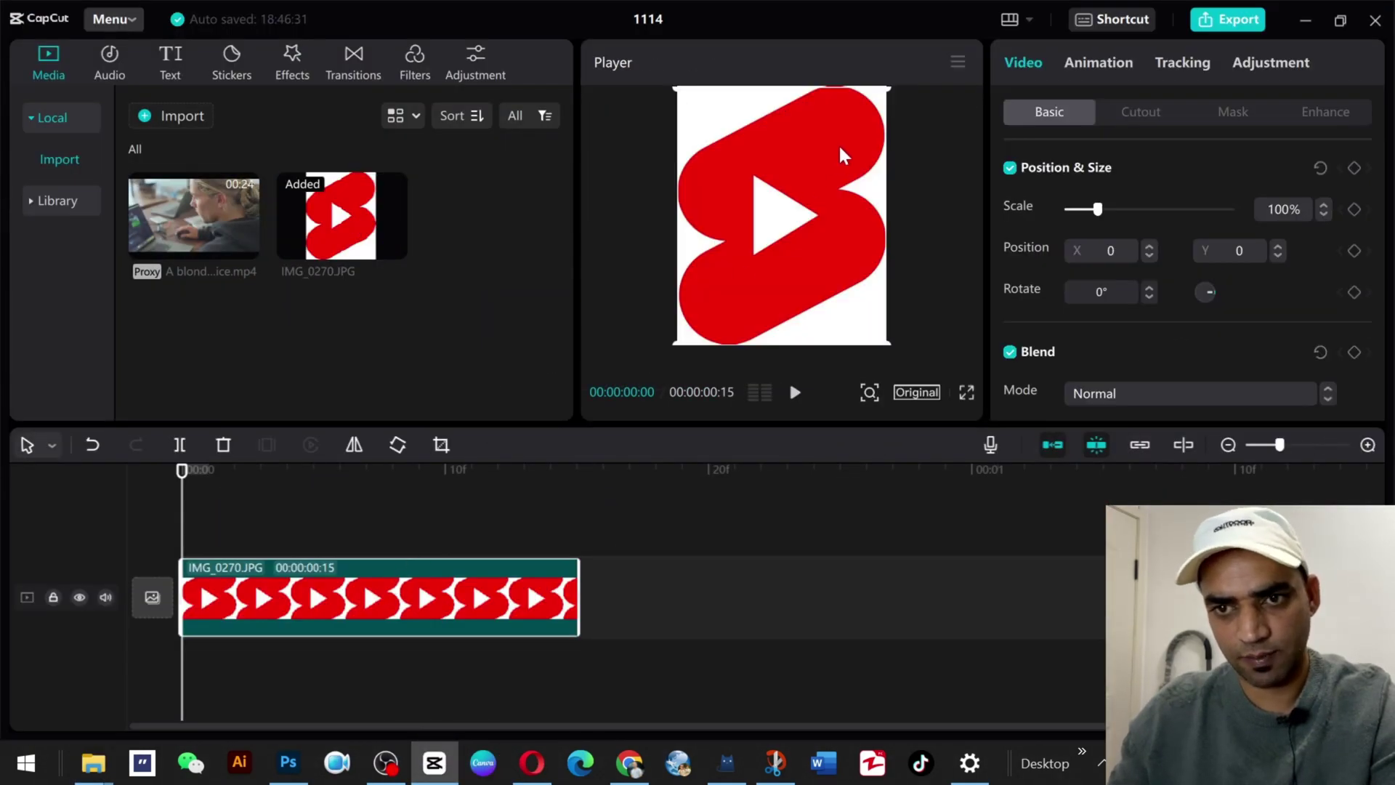
left_click_drag(883, 101, 851, 132)
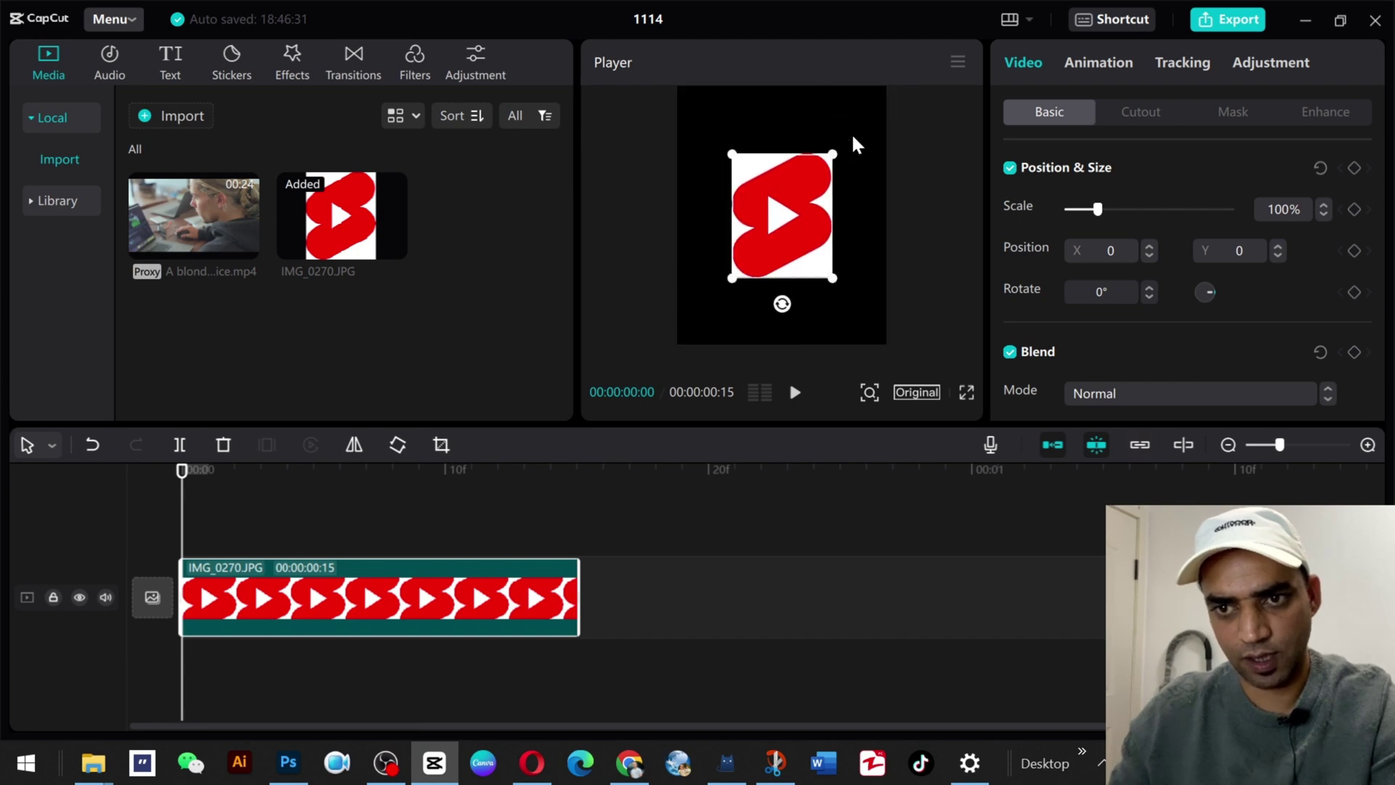
mouse_move(801, 226)
left_mouse_down()
mouse_move(755, 310)
mouse_move(749, 297)
left_mouse_up()
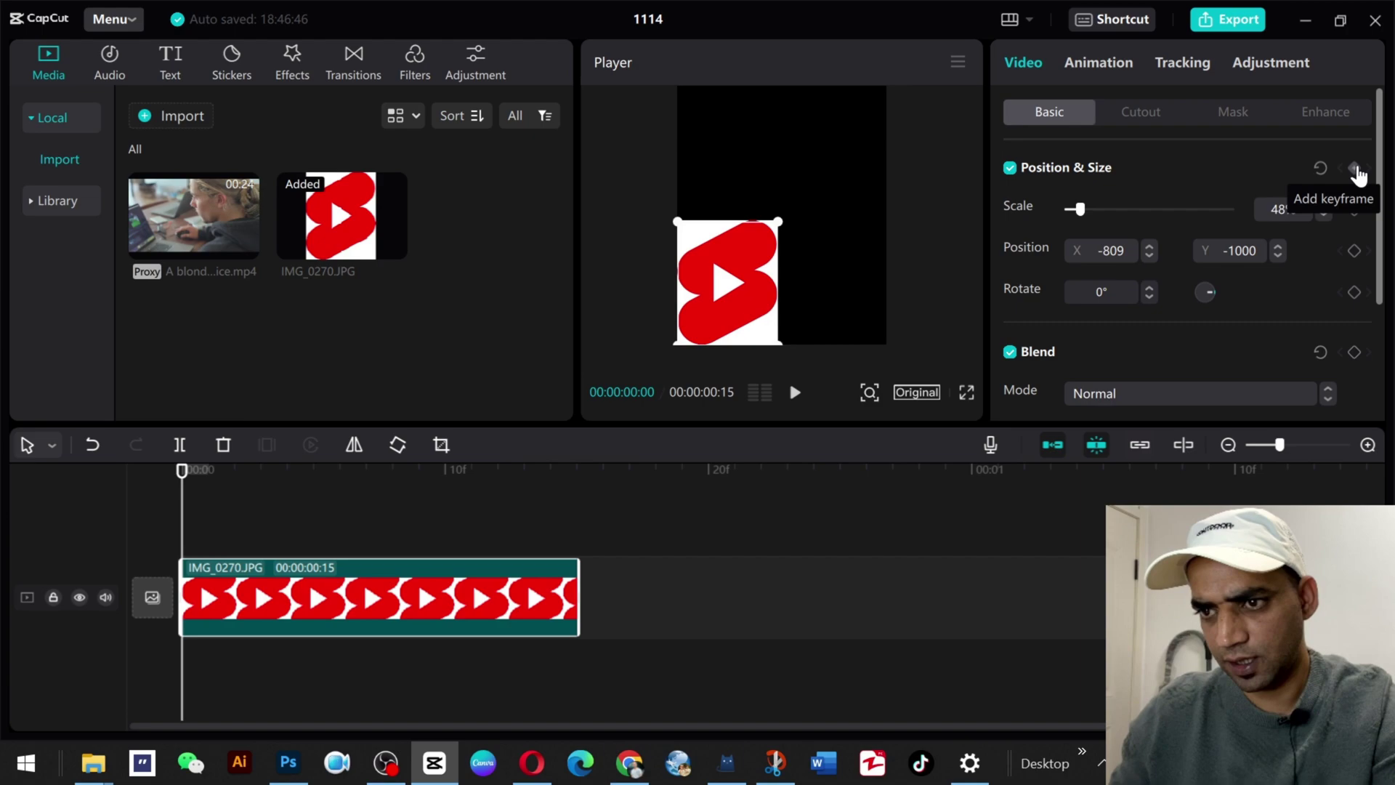
Add a Position & Size keyframe for the logo and move to frame 00:00:00:01.
left_click(1355, 169)
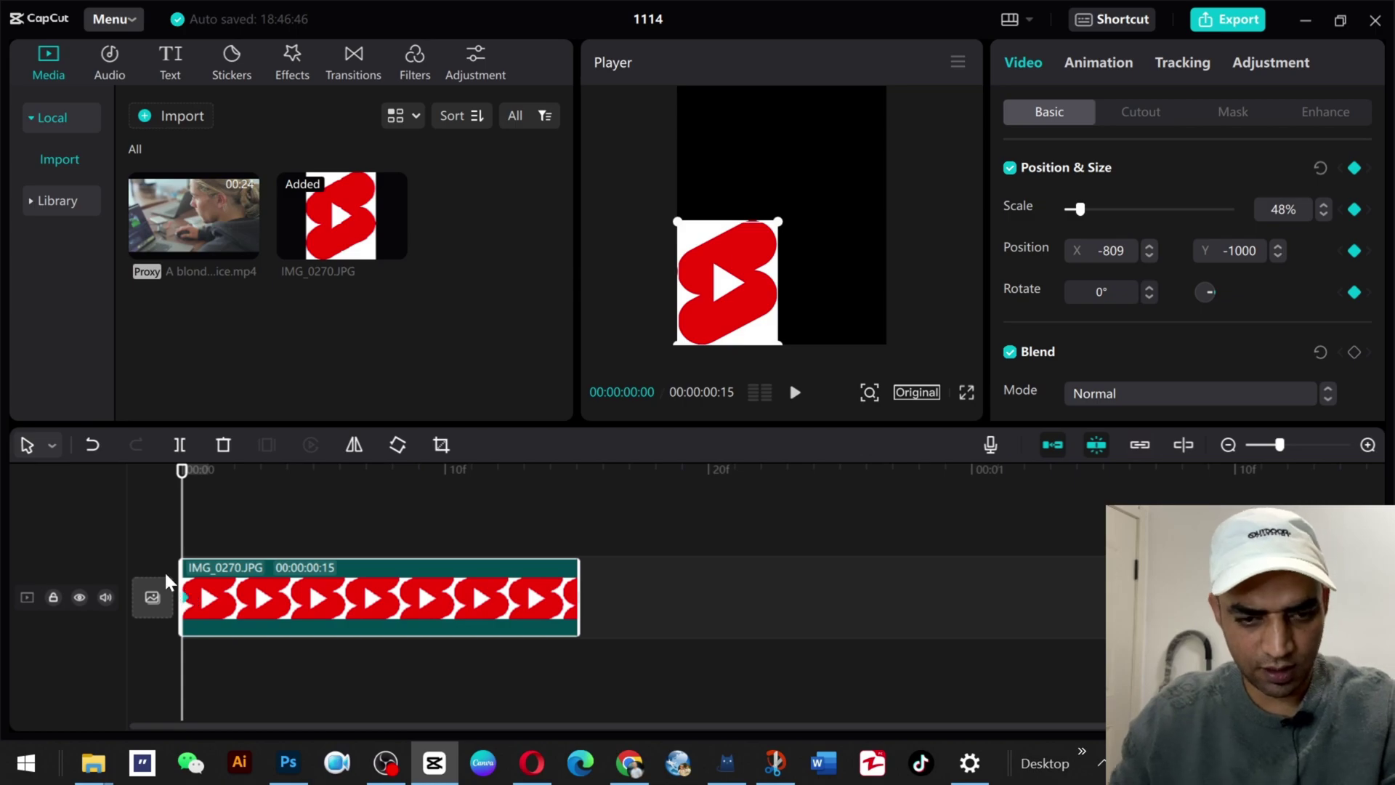
scroll(193, 600, "up", 2)
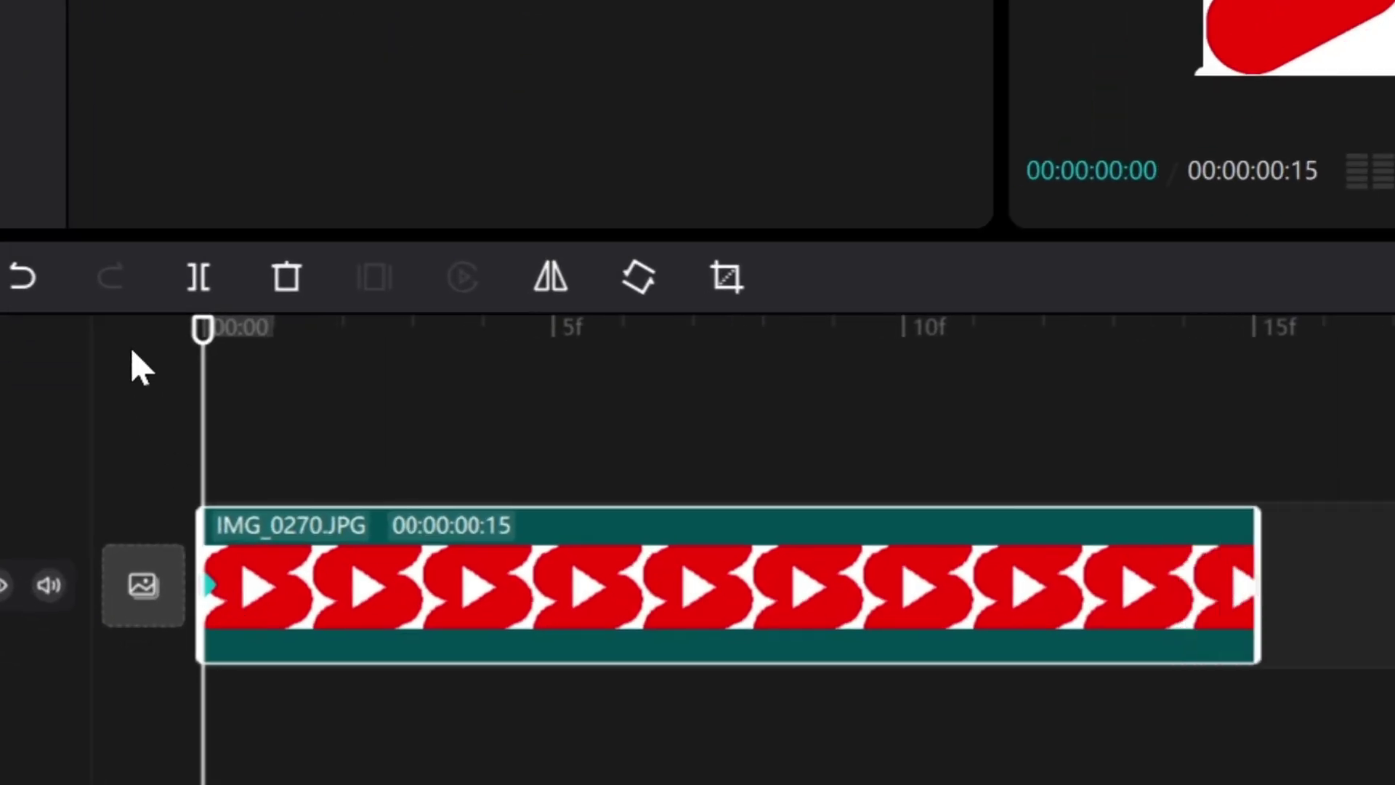
left_click_drag(187, 477, 215, 477)
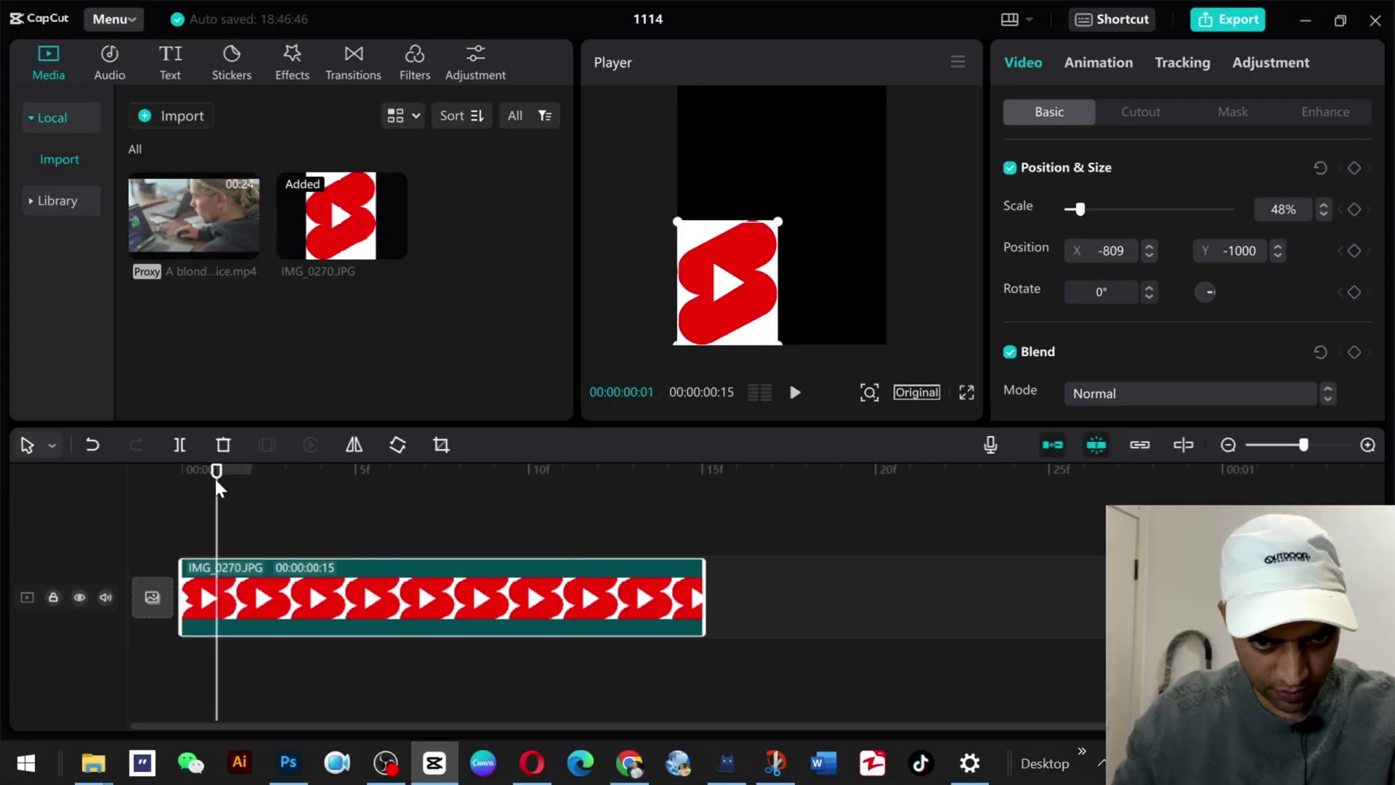
Keyframe the logo at frame 1 with it shifted up and to the right.
left_click(1353, 168)
left_click_drag(716, 290, 775, 220)
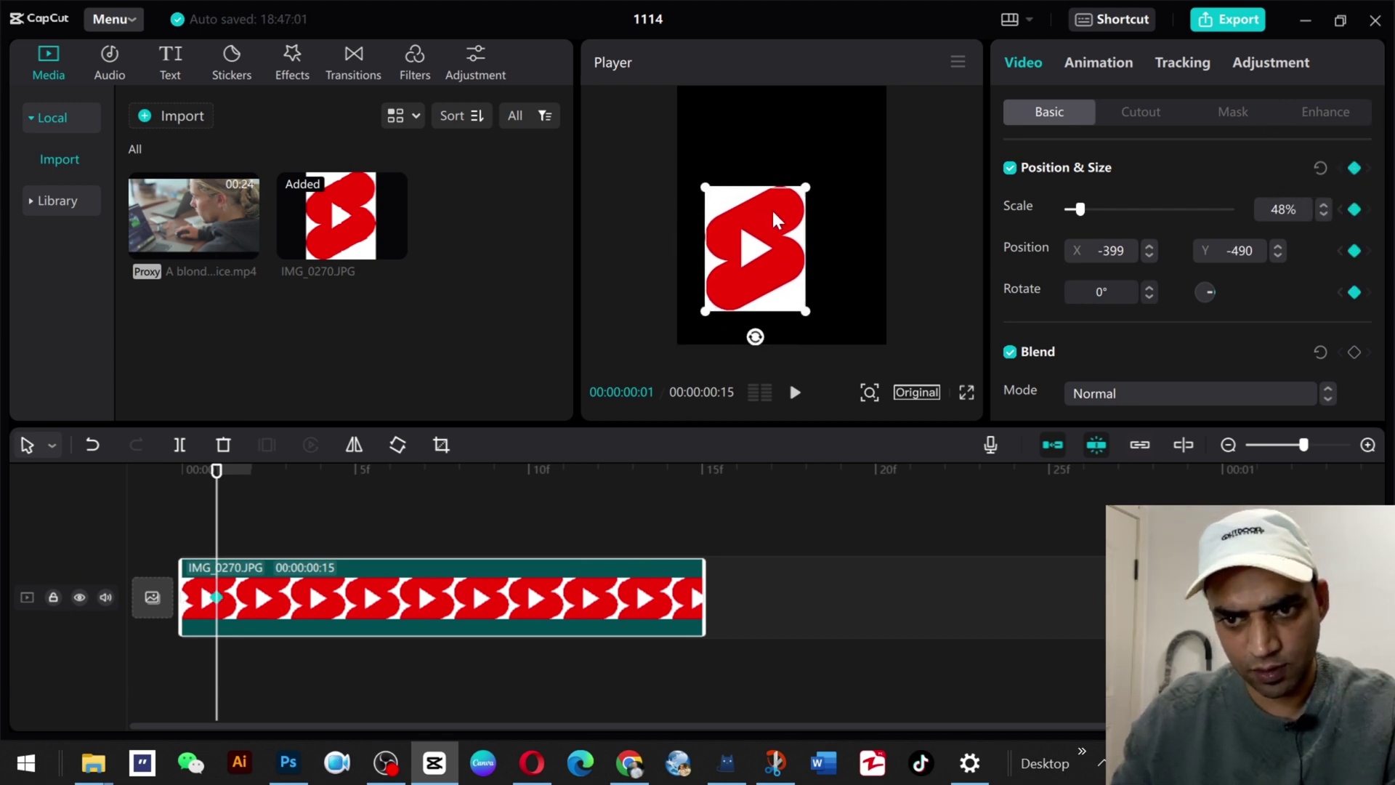
key("Right")
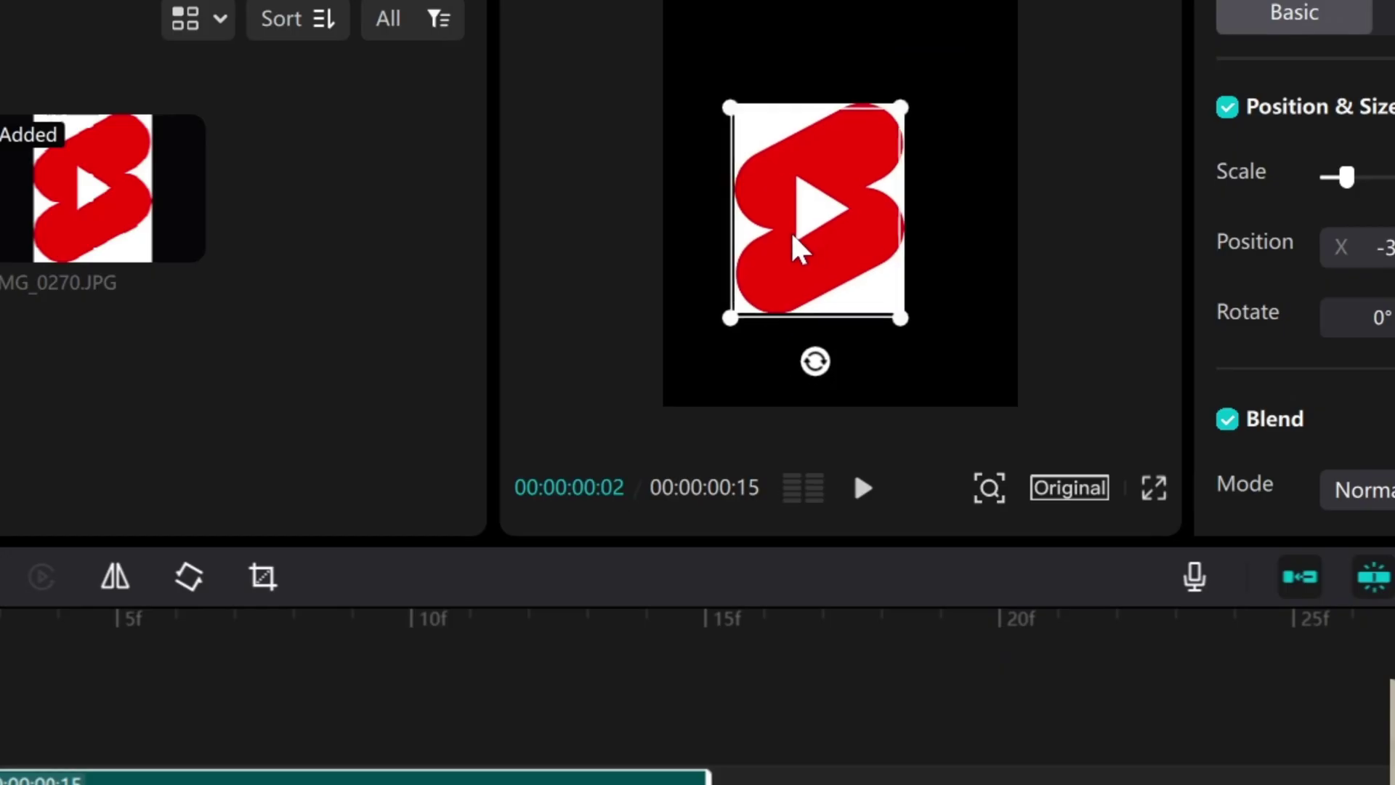
At frame 3, tilt the logo 38°, shrink it to 35% and place it upper right.
left_click(289, 475)
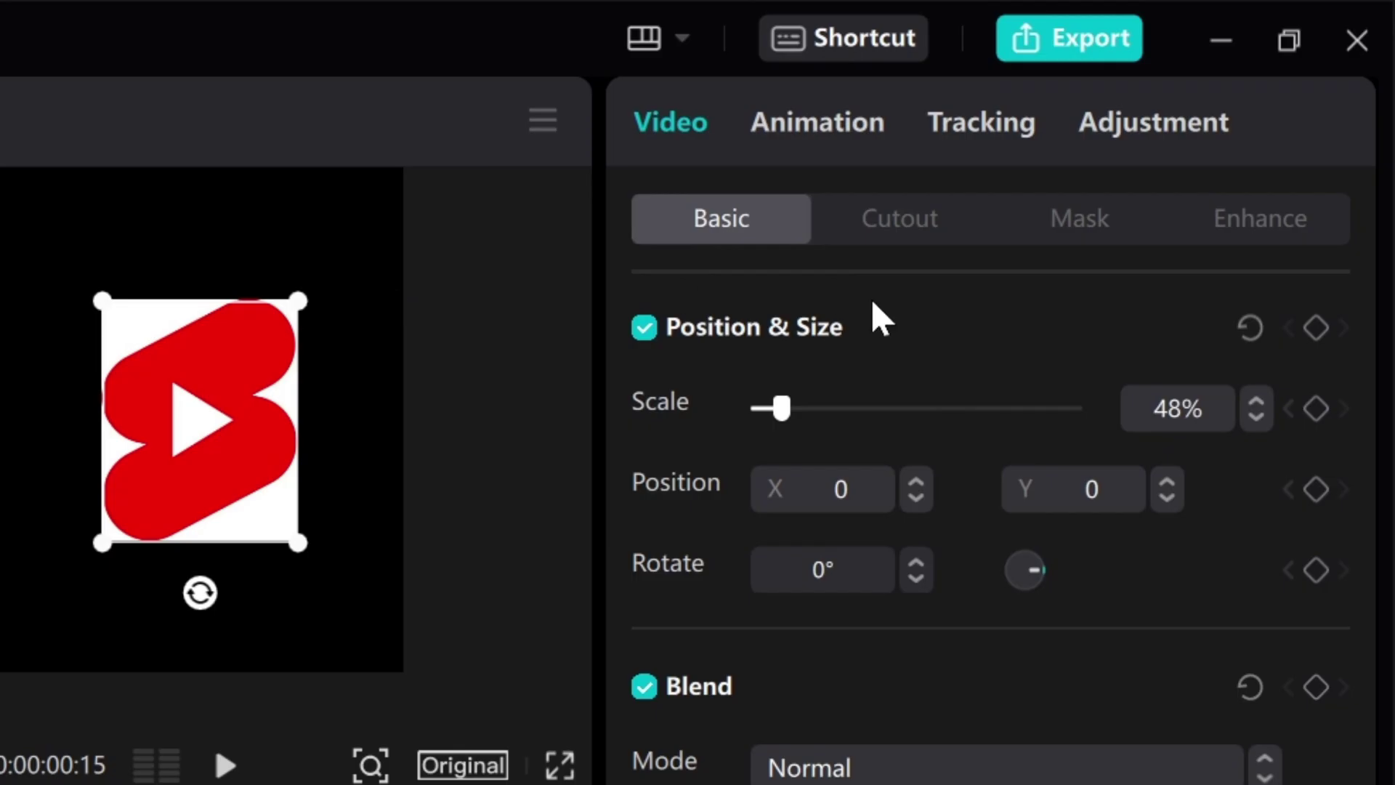
left_click(918, 499)
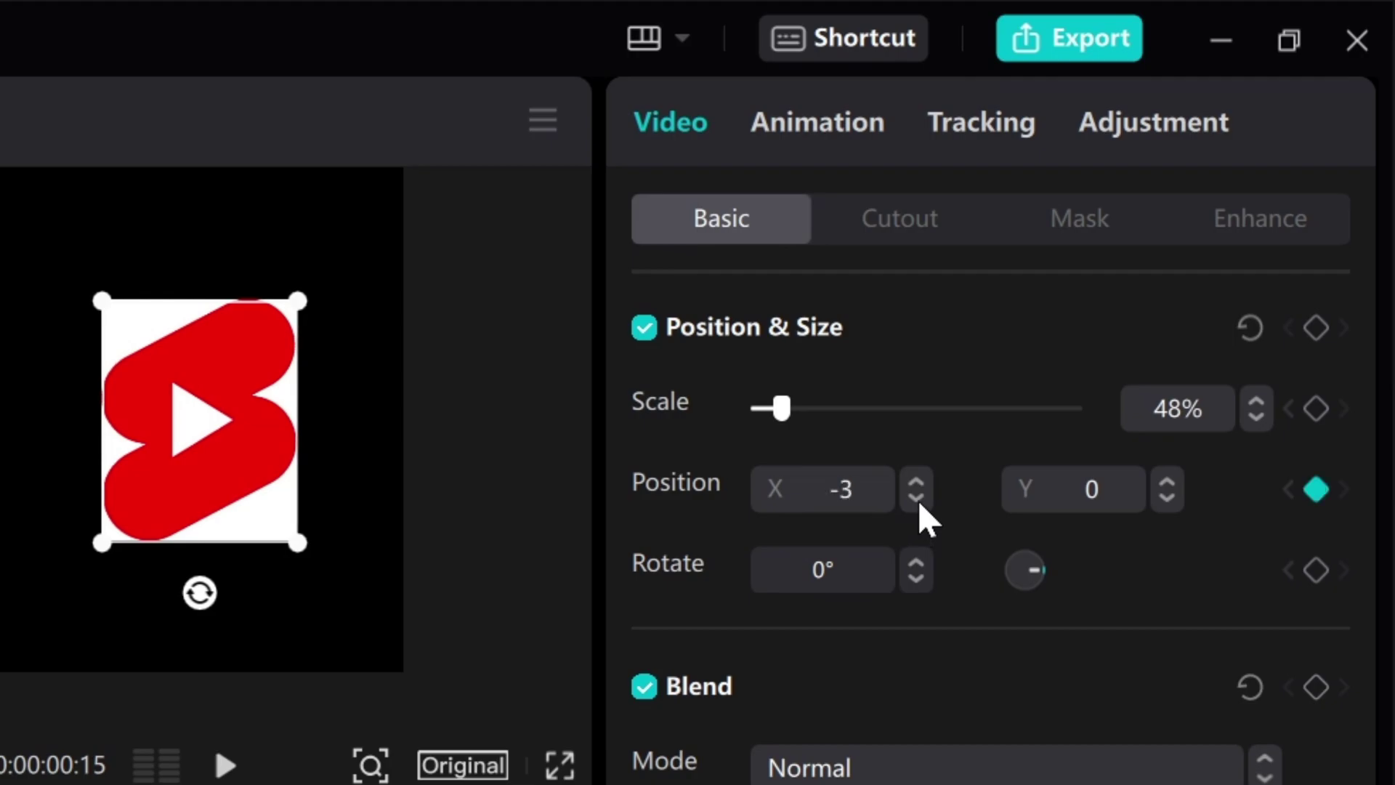
left_click_drag(200, 592, 96, 558)
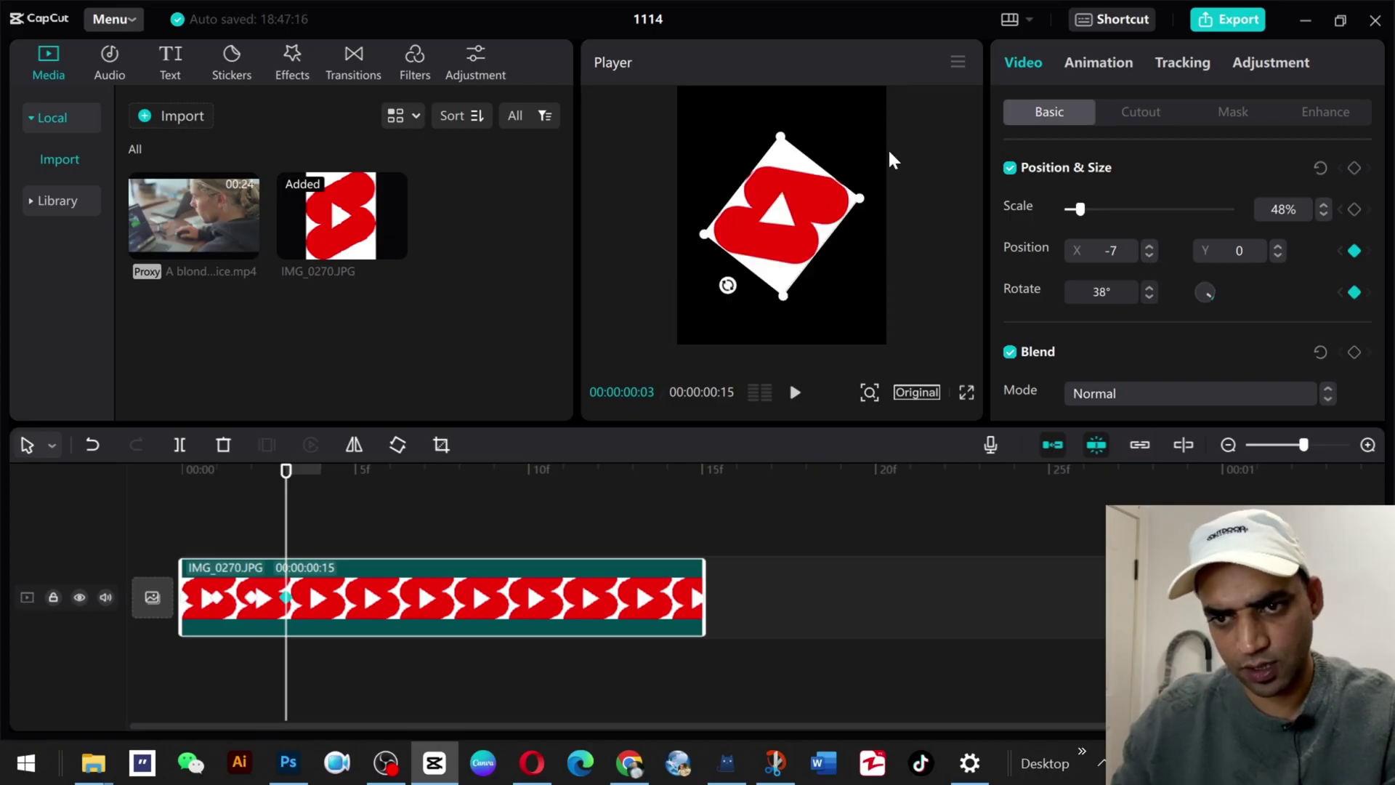
left_click_drag(781, 140, 783, 160)
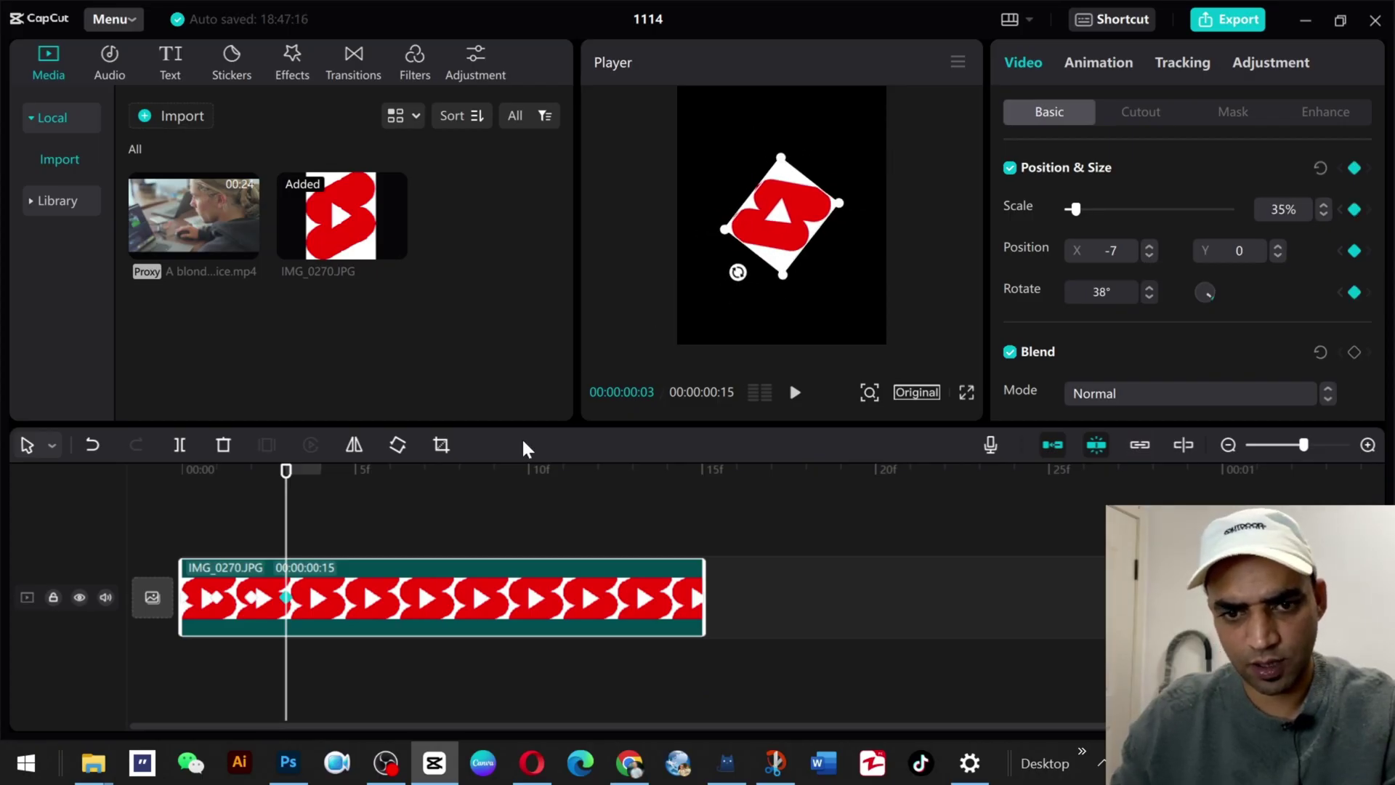
mouse_move(831, 212)
left_mouse_down()
mouse_move(793, 204)
mouse_move(845, 152)
left_mouse_up()
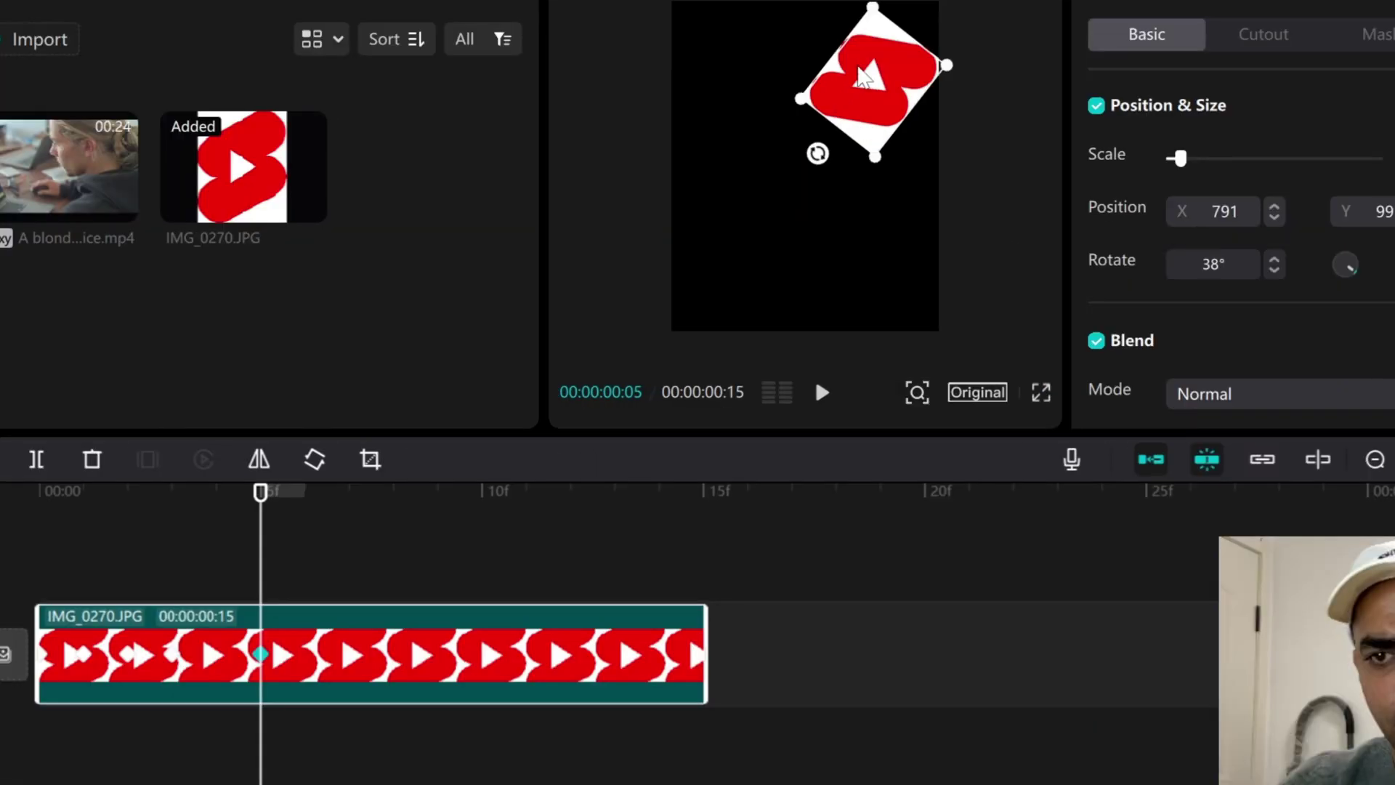
Two frames later, return the logo to 48% scale and move it down-left.
left_click(389, 476)
key("Right")
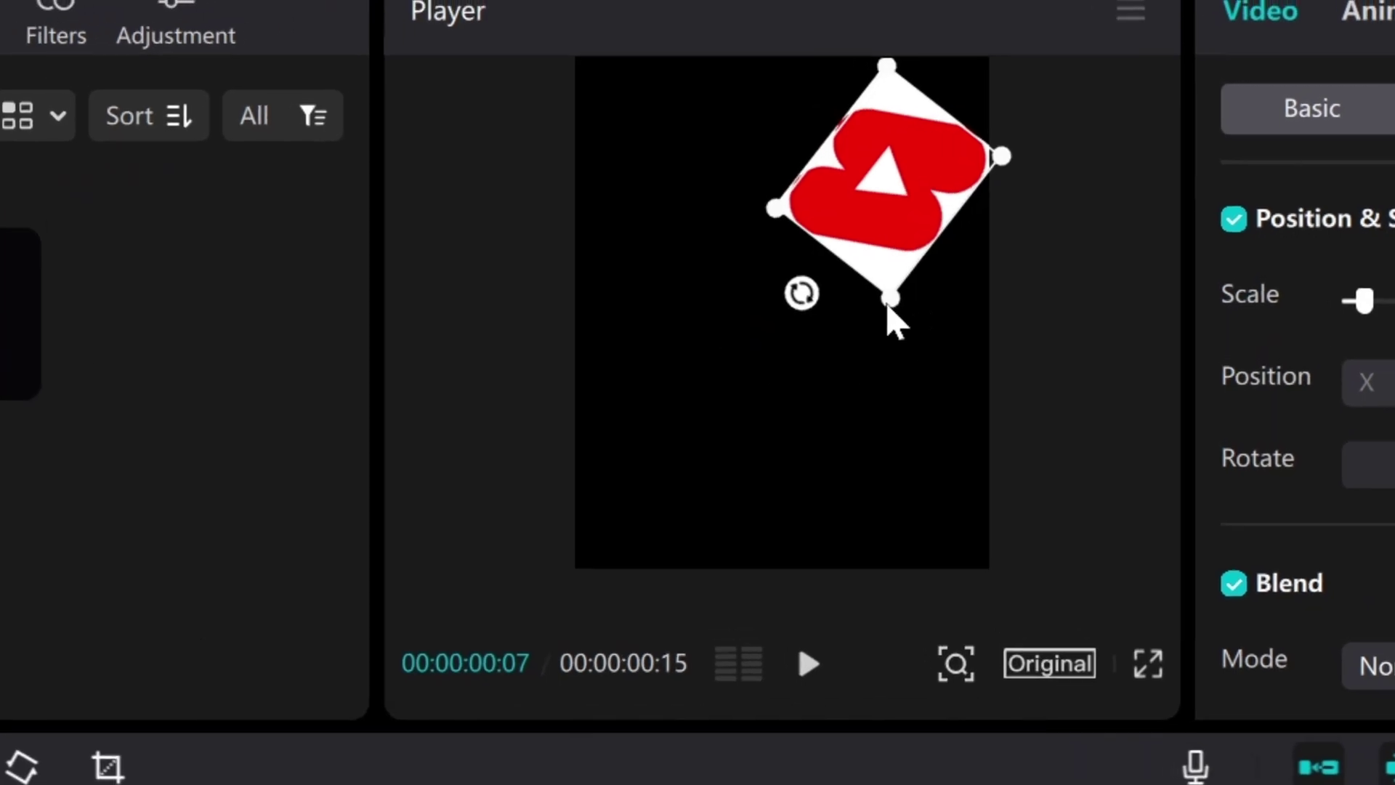
left_click_drag(889, 306, 788, 380)
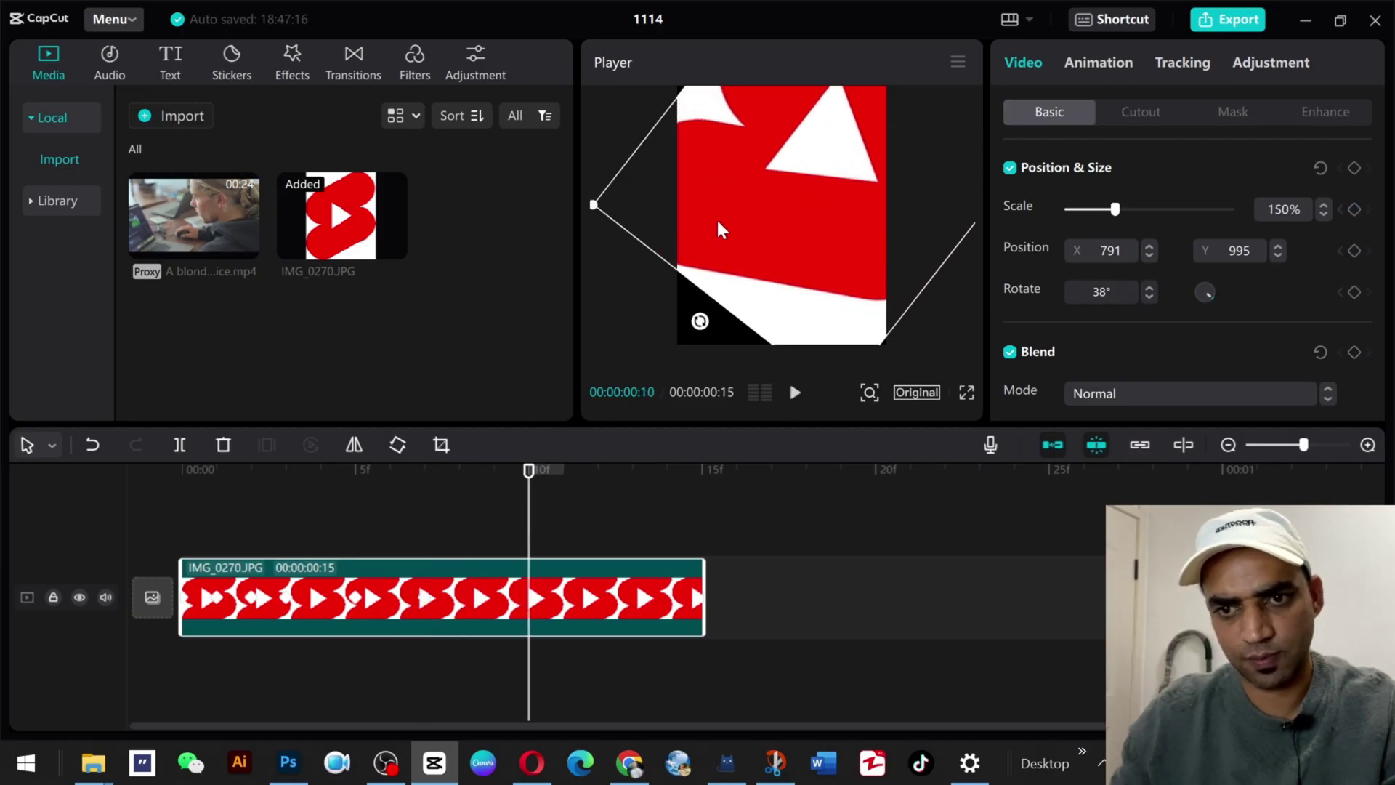
left_click_drag(593, 206, 768, 218)
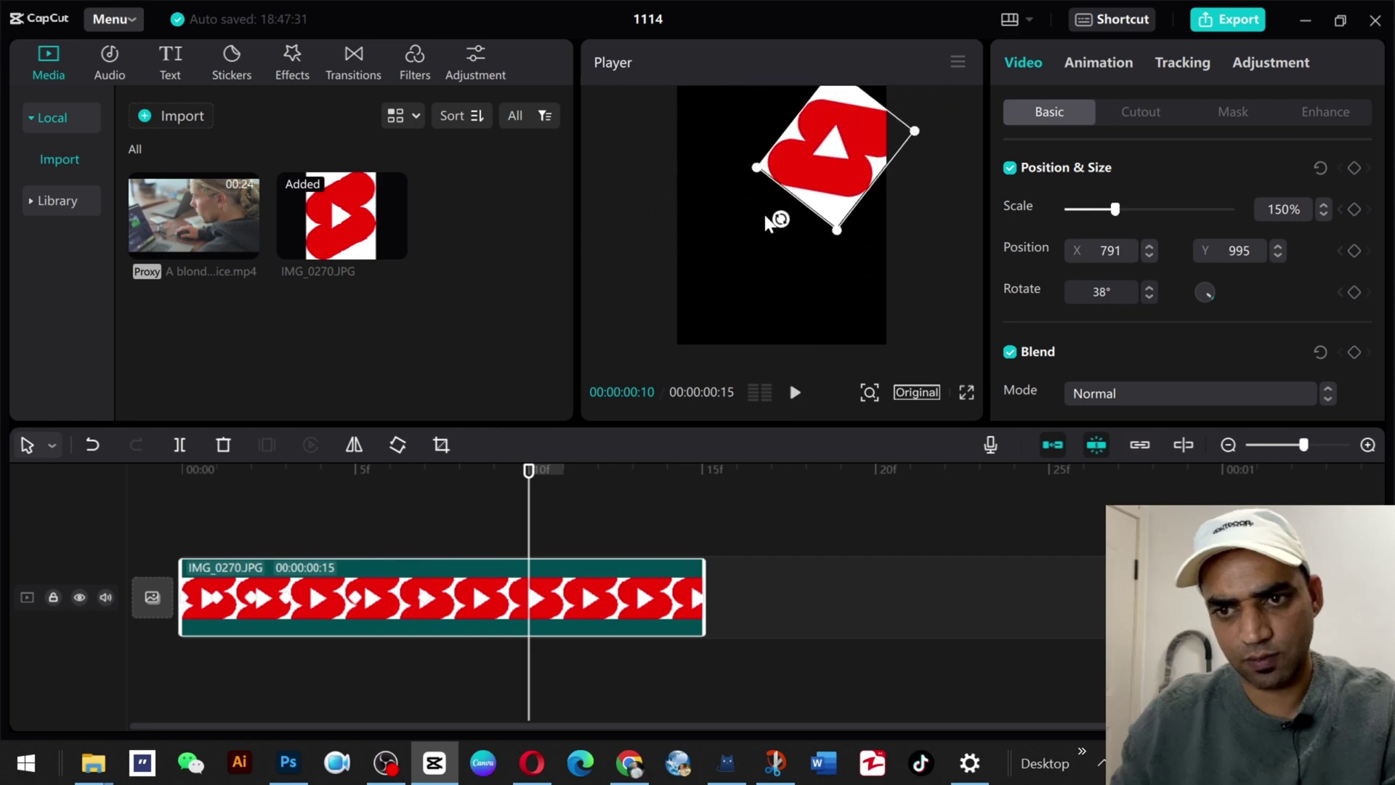
left_click_drag(812, 150, 769, 222)
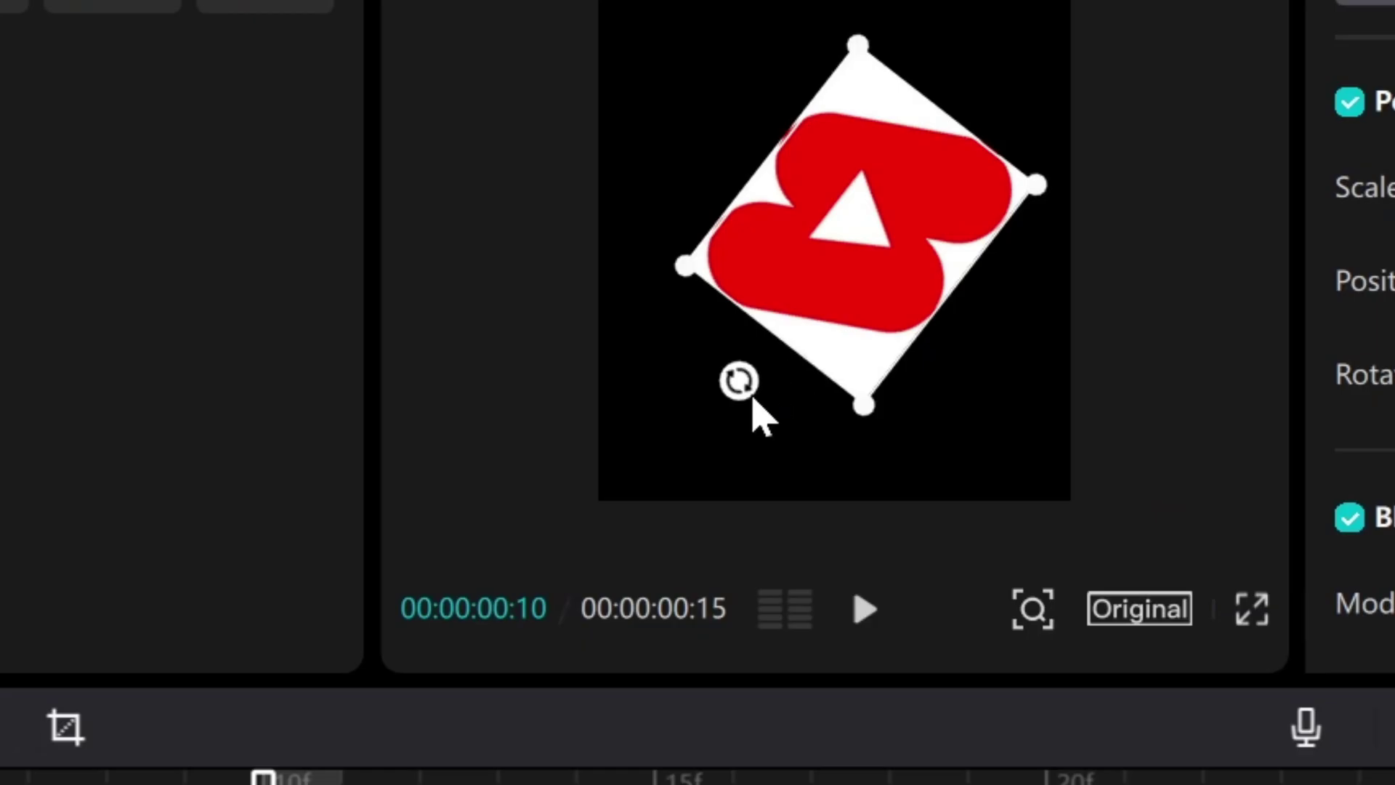
Rotate the logo to 208°, then shrink it to 1% at frame 12.
left_click_drag(739, 387, 670, 277)
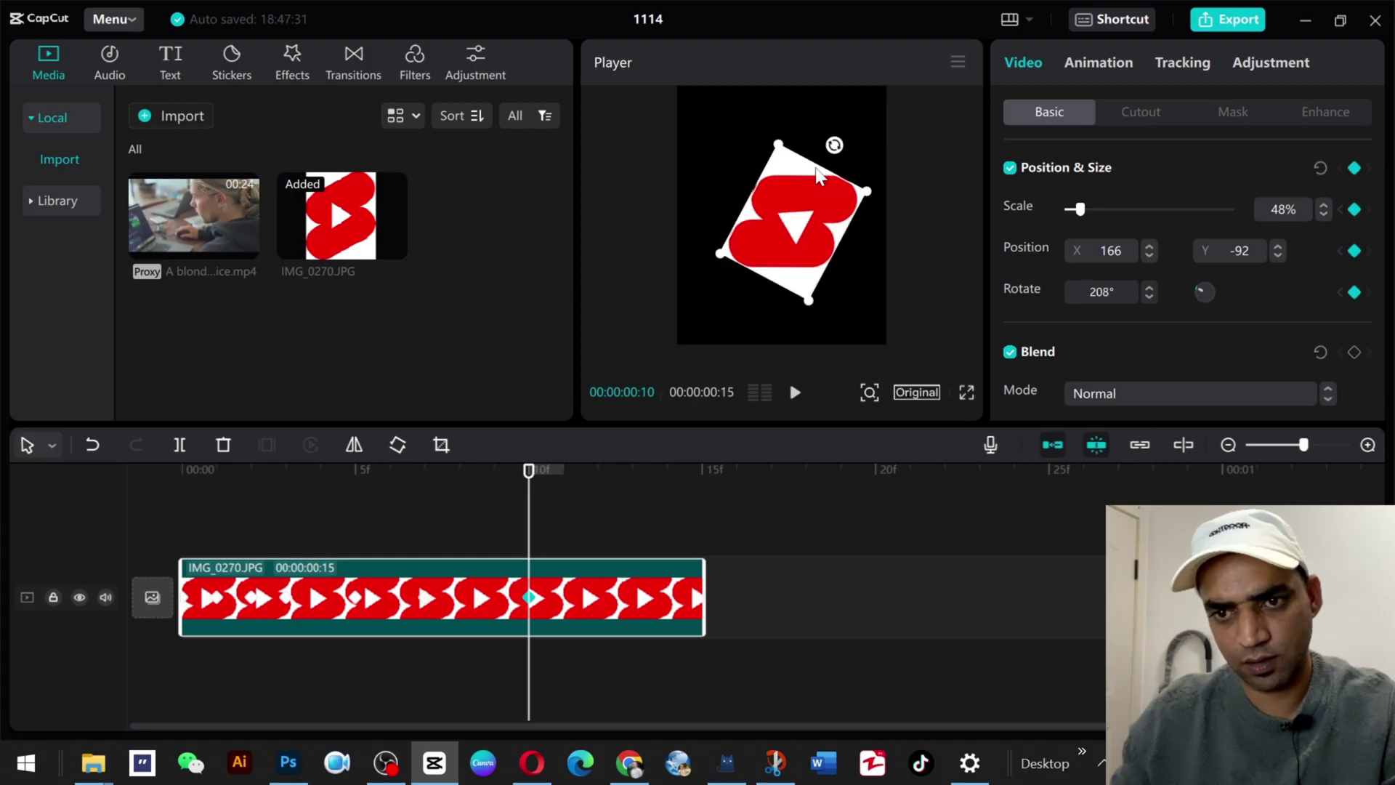
left_click_drag(531, 475, 599, 489)
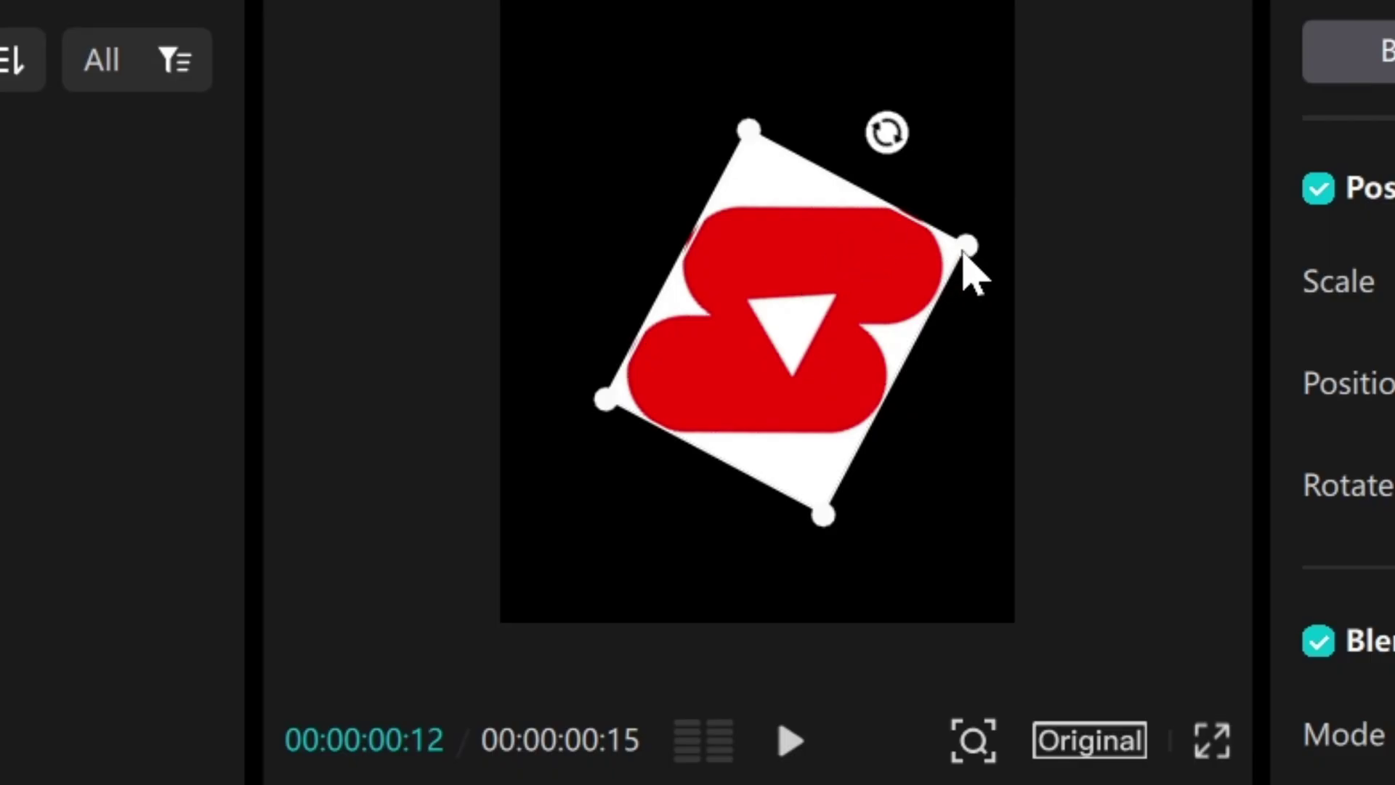
left_click_drag(965, 252, 790, 322)
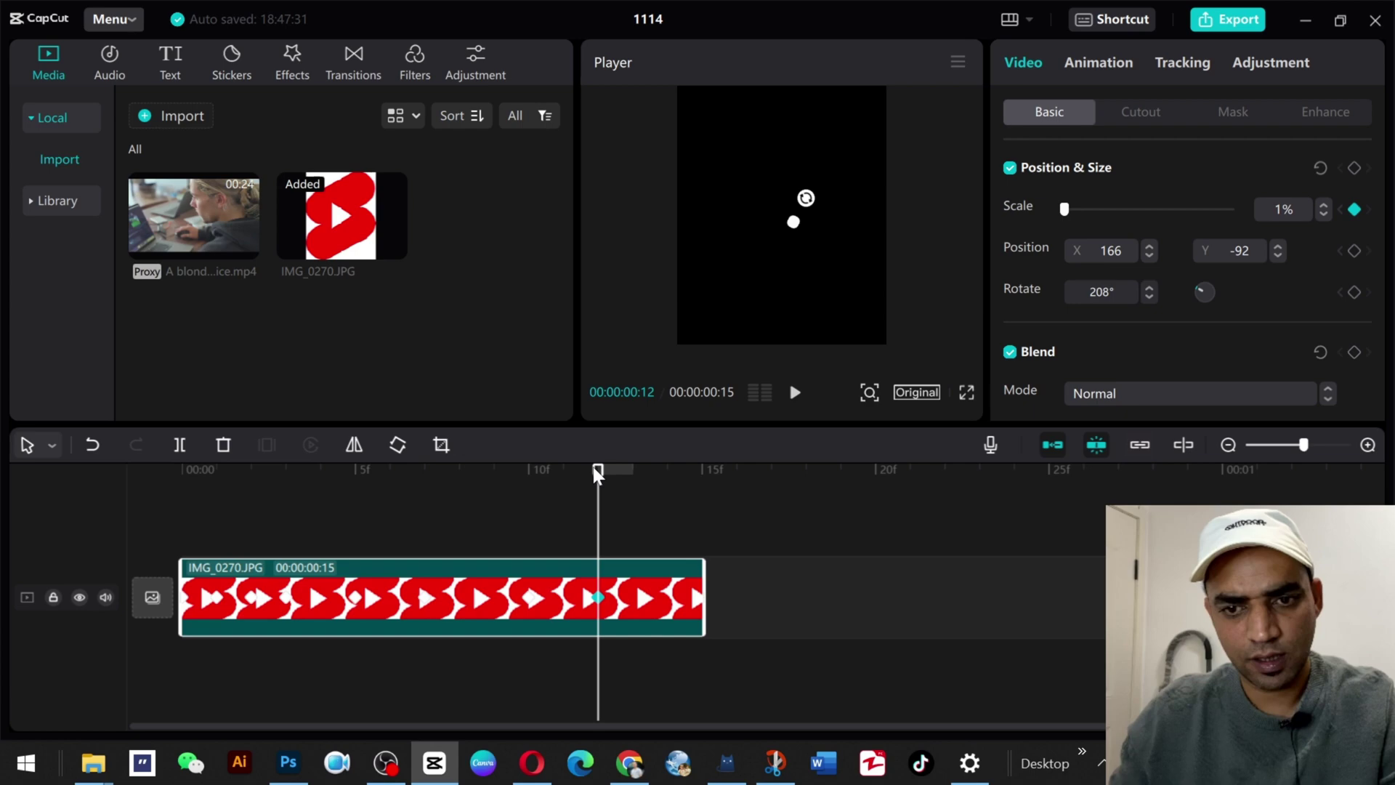
left_click_drag(597, 472, 4, 499)
key("space")
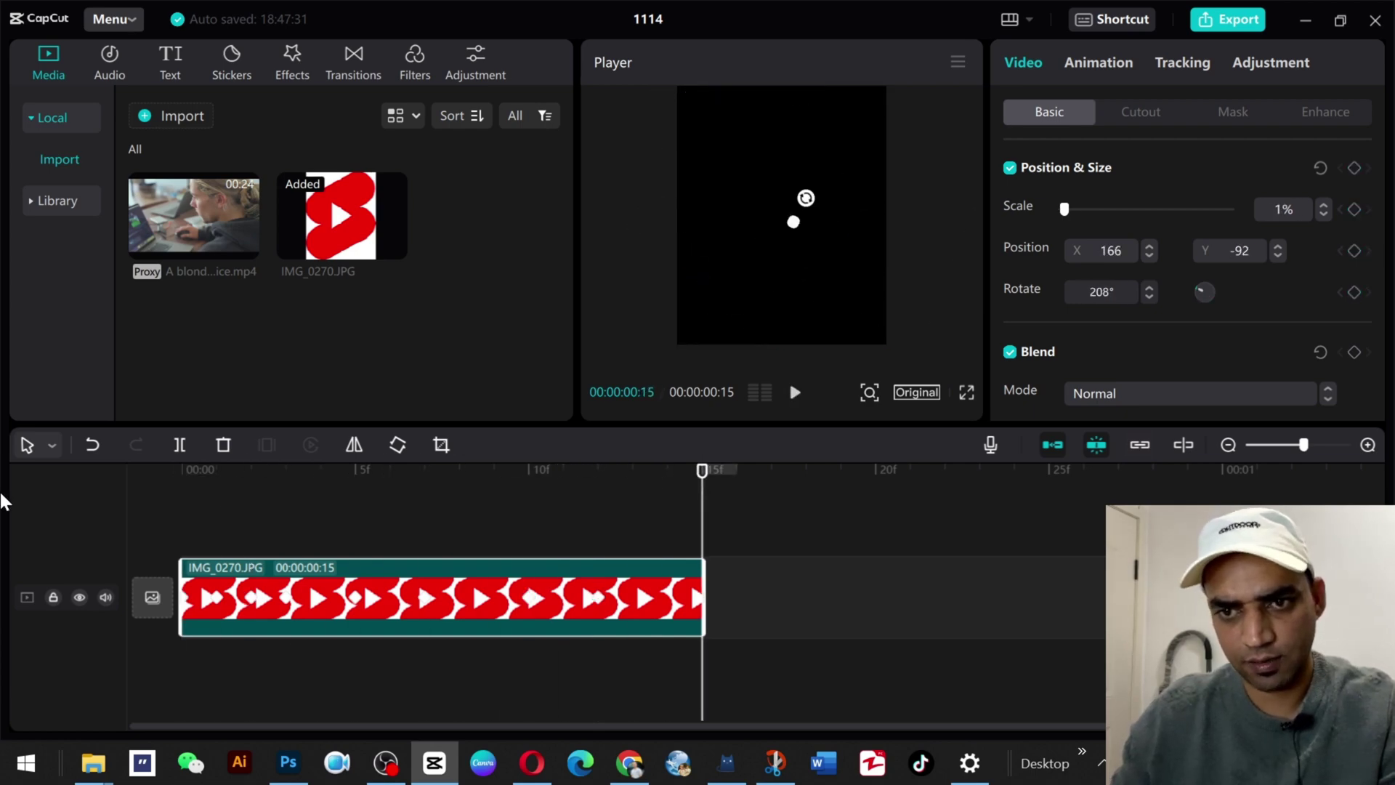
left_click_drag(701, 481, 4, 486)
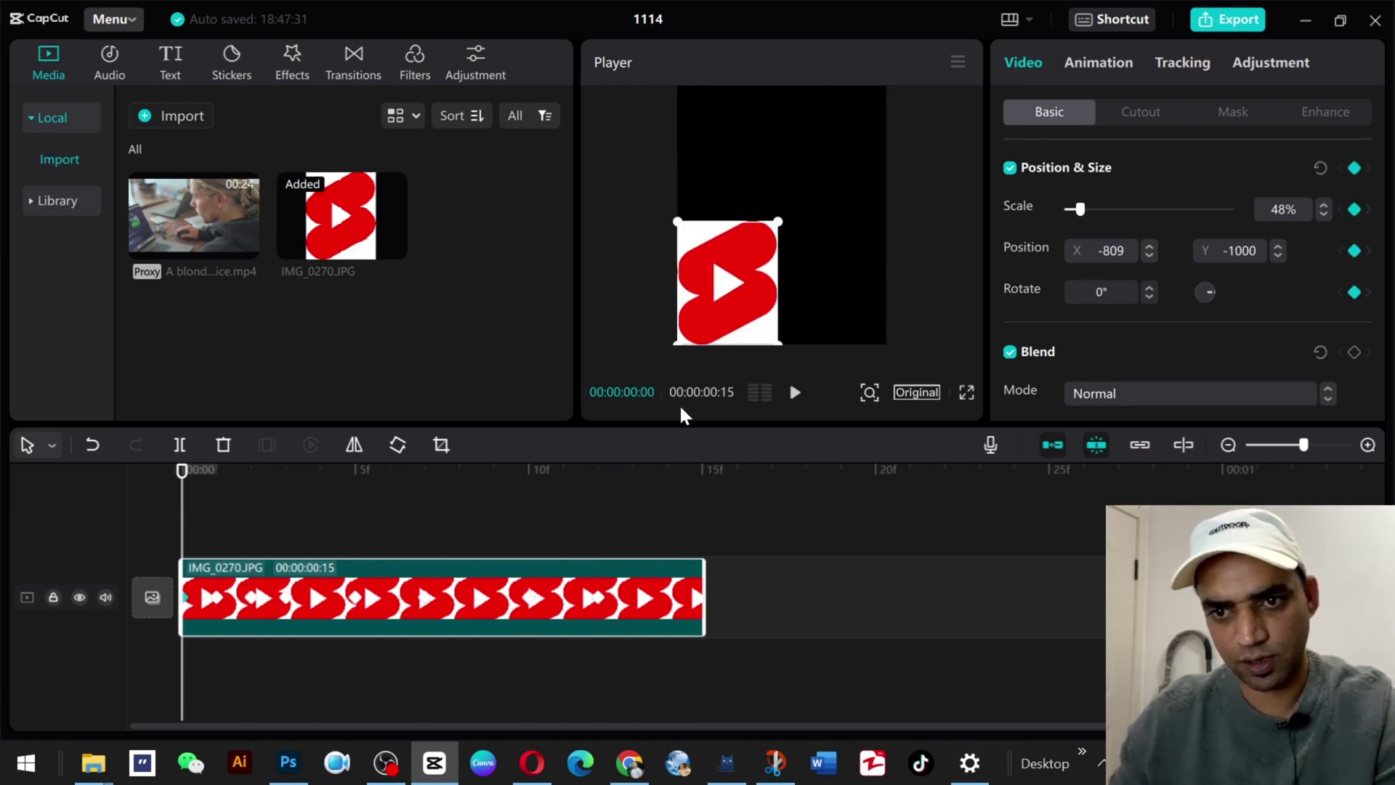
left_click(966, 395)
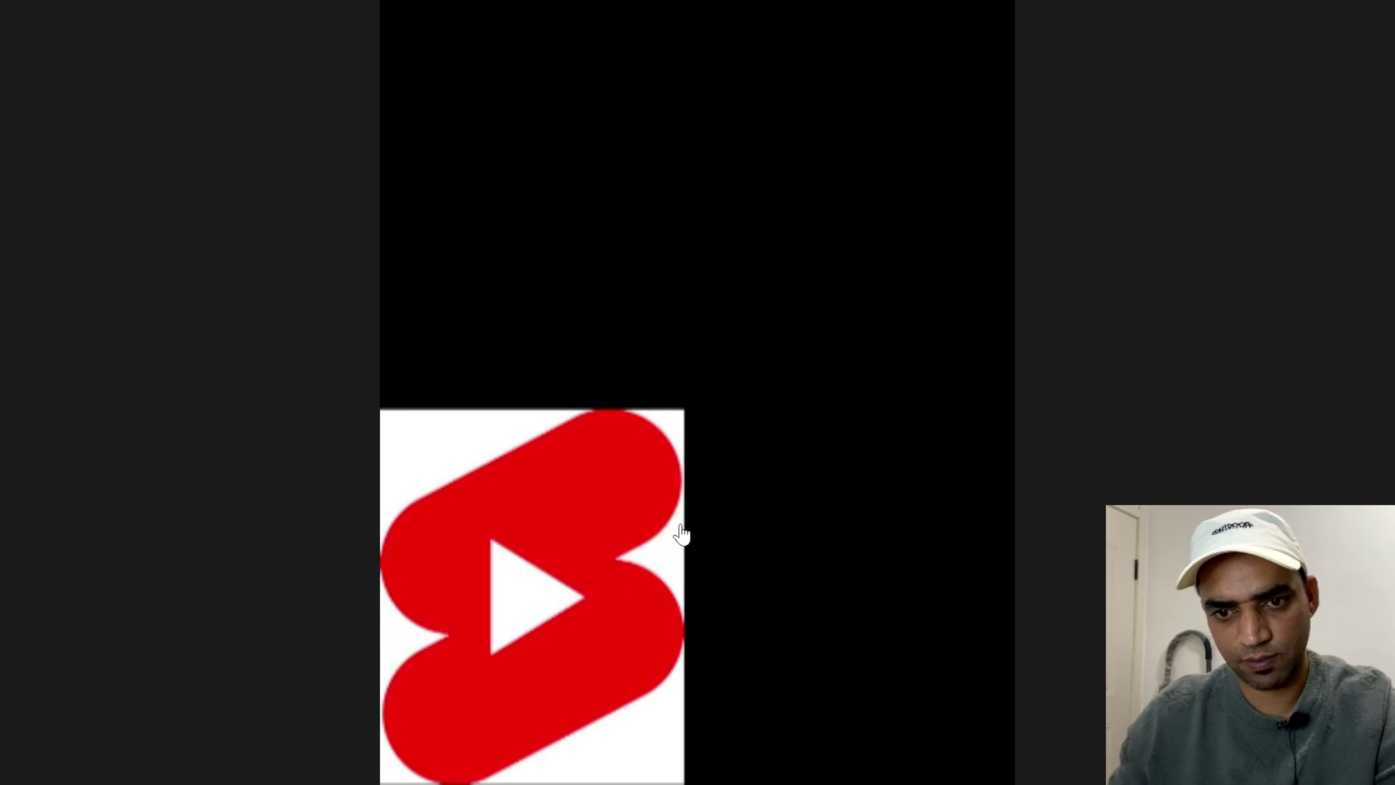
key("space")
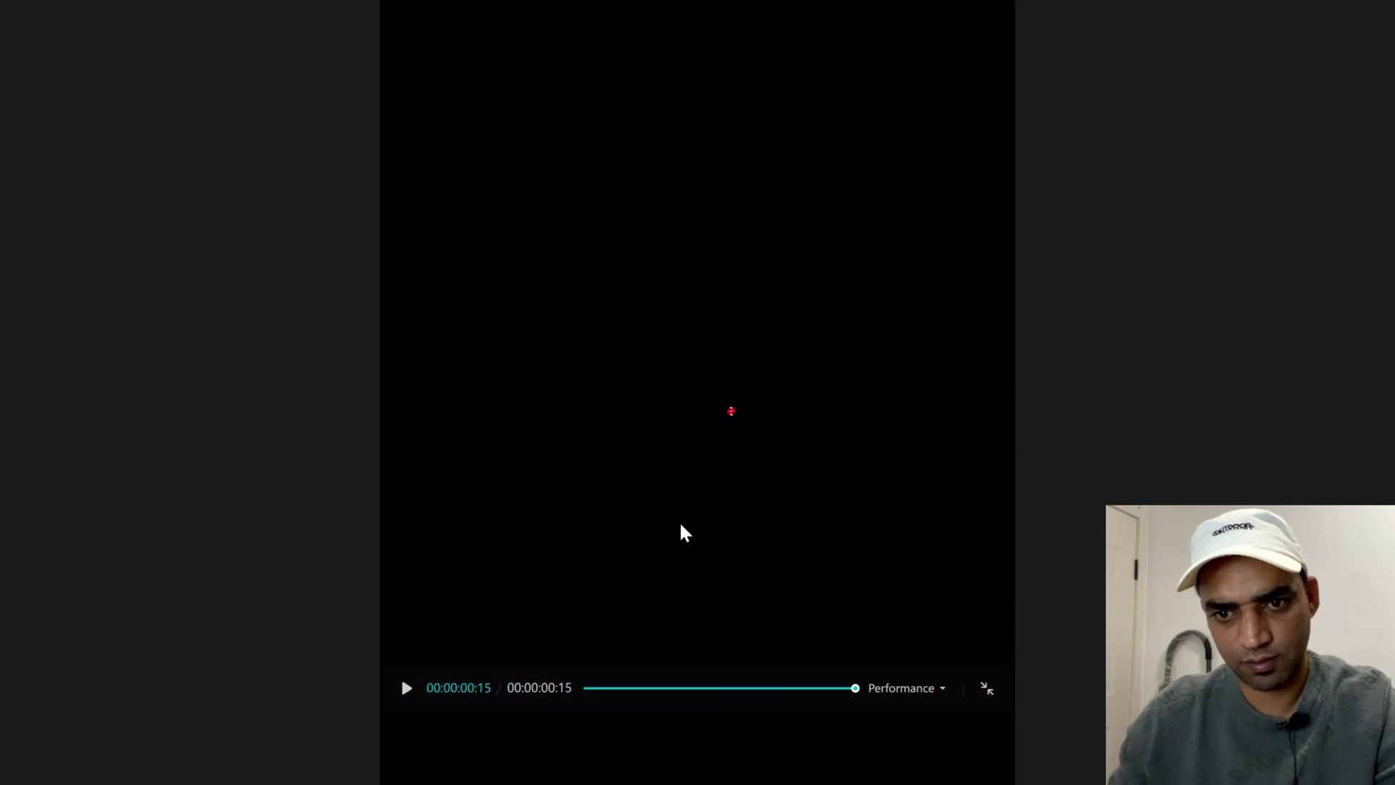
key("space")
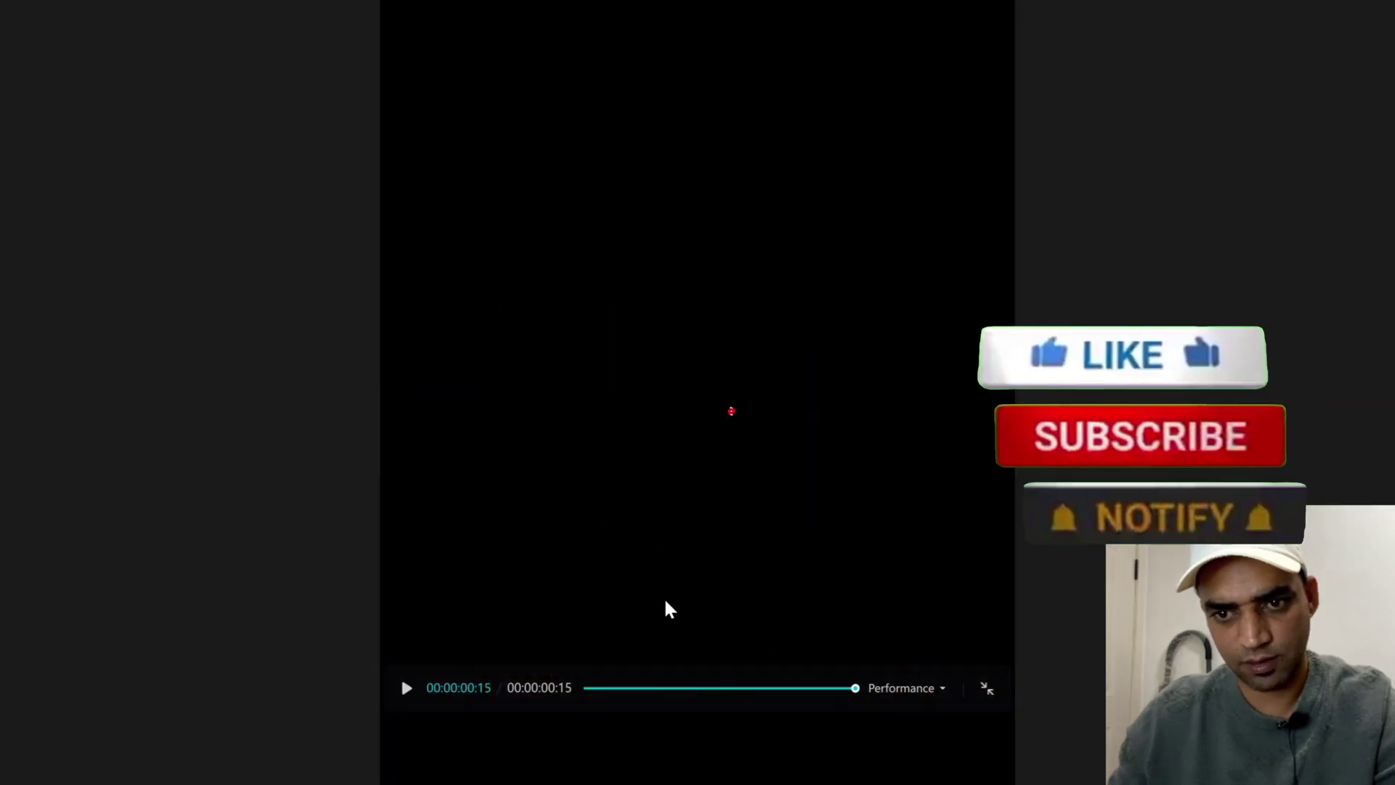
key("space")
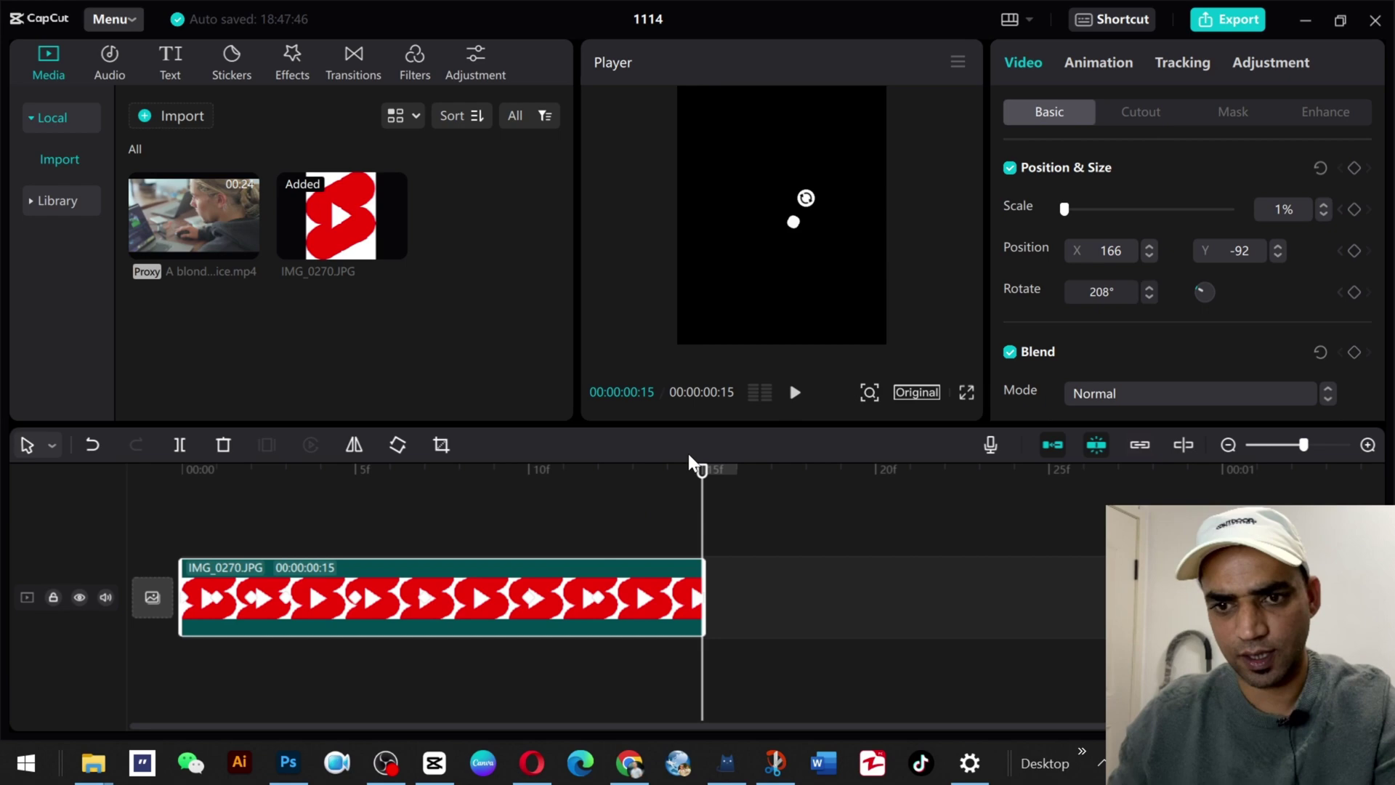
Import the WeChat photo into Media and place it on a track above IMG_0270.
left_click(706, 486)
left_click(564, 496)
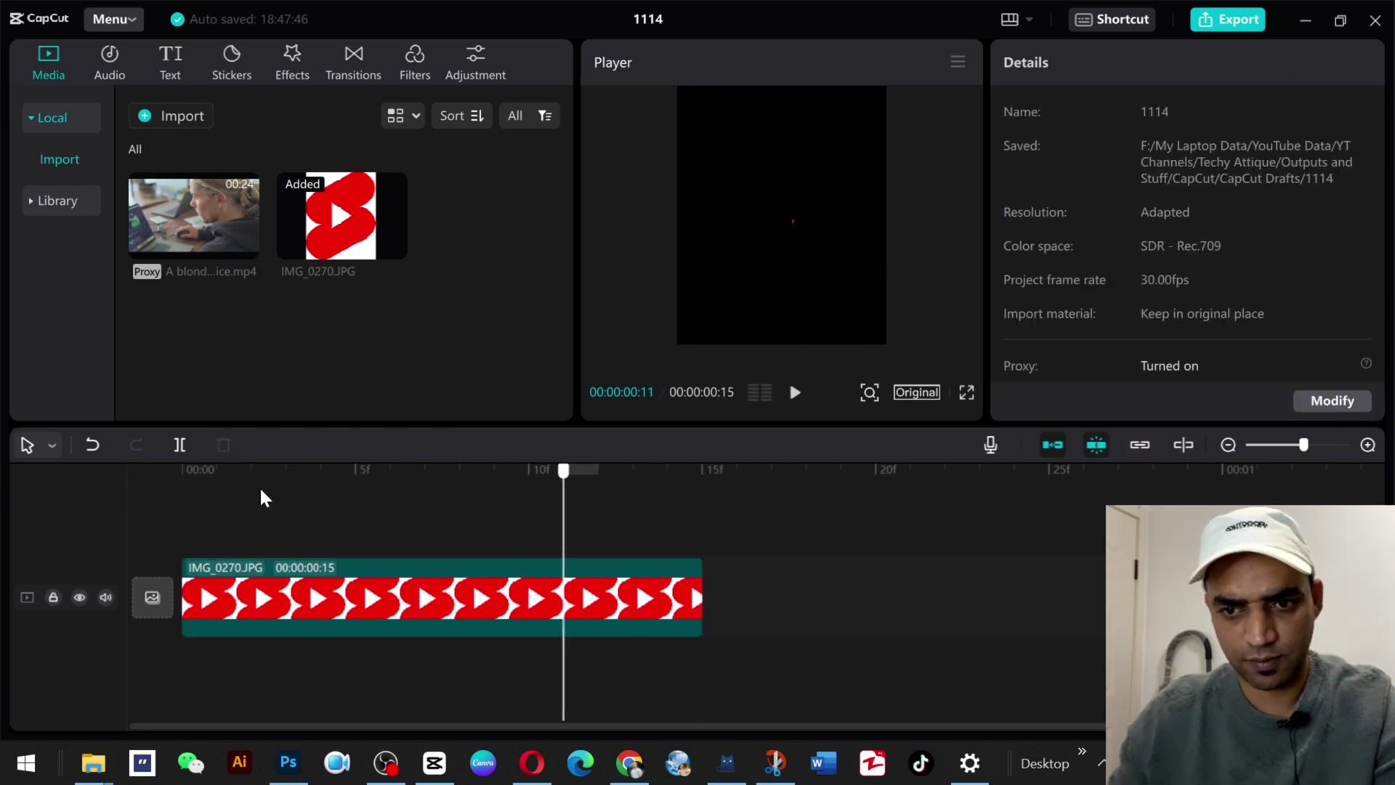
left_click(98, 666)
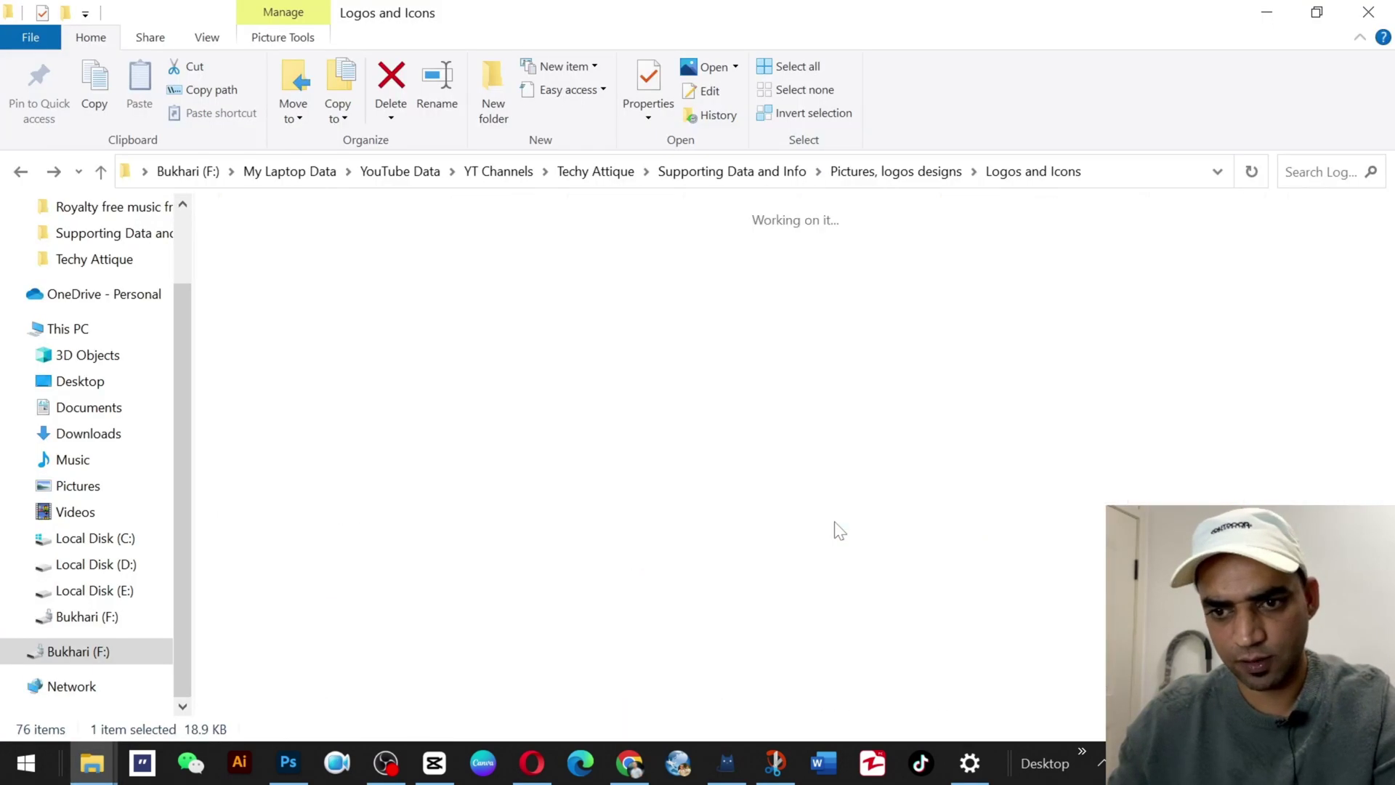
key("alt+Up")
key("alt+Up")
mouse_move(870, 621)
left_mouse_down()
mouse_move(752, 694)
mouse_move(419, 321)
left_mouse_up()
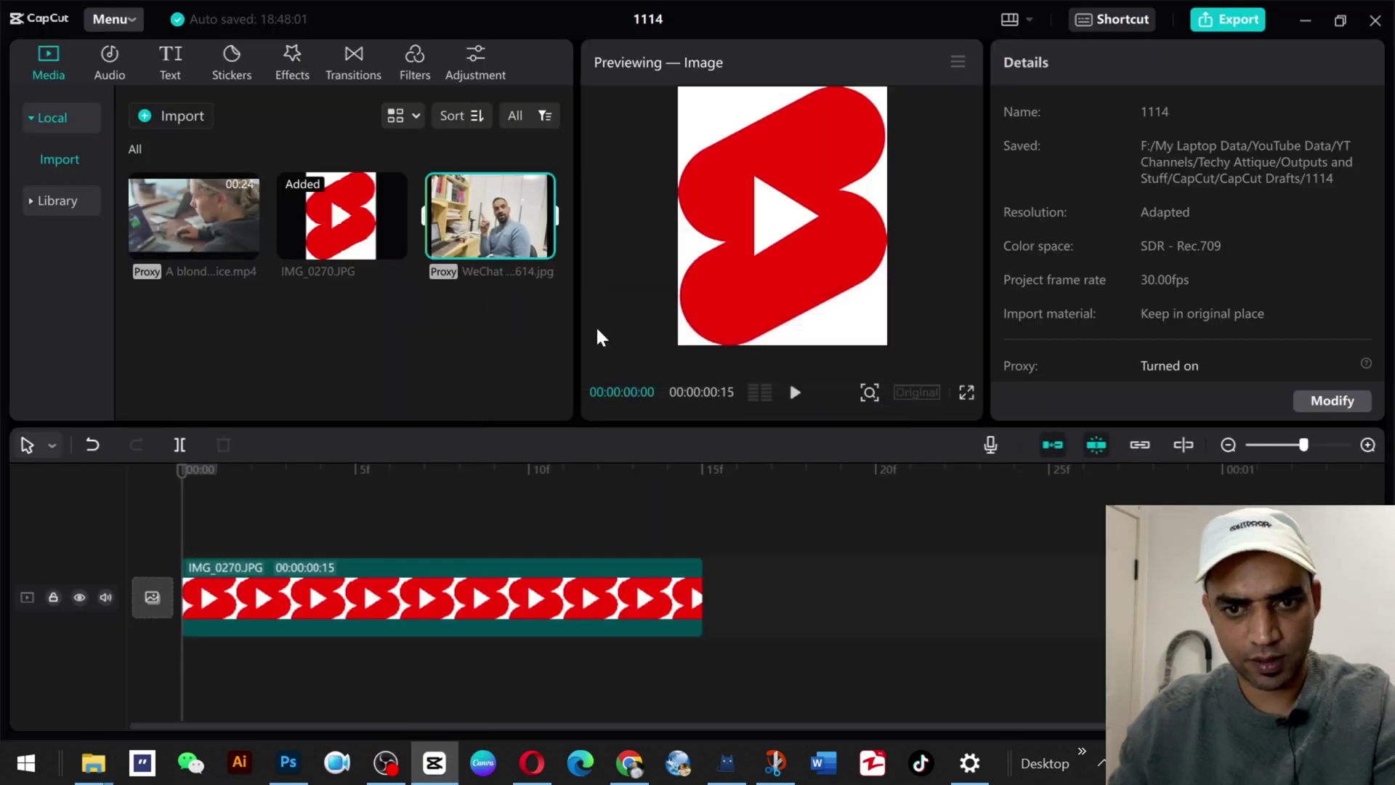
left_click_drag(496, 213, 184, 521)
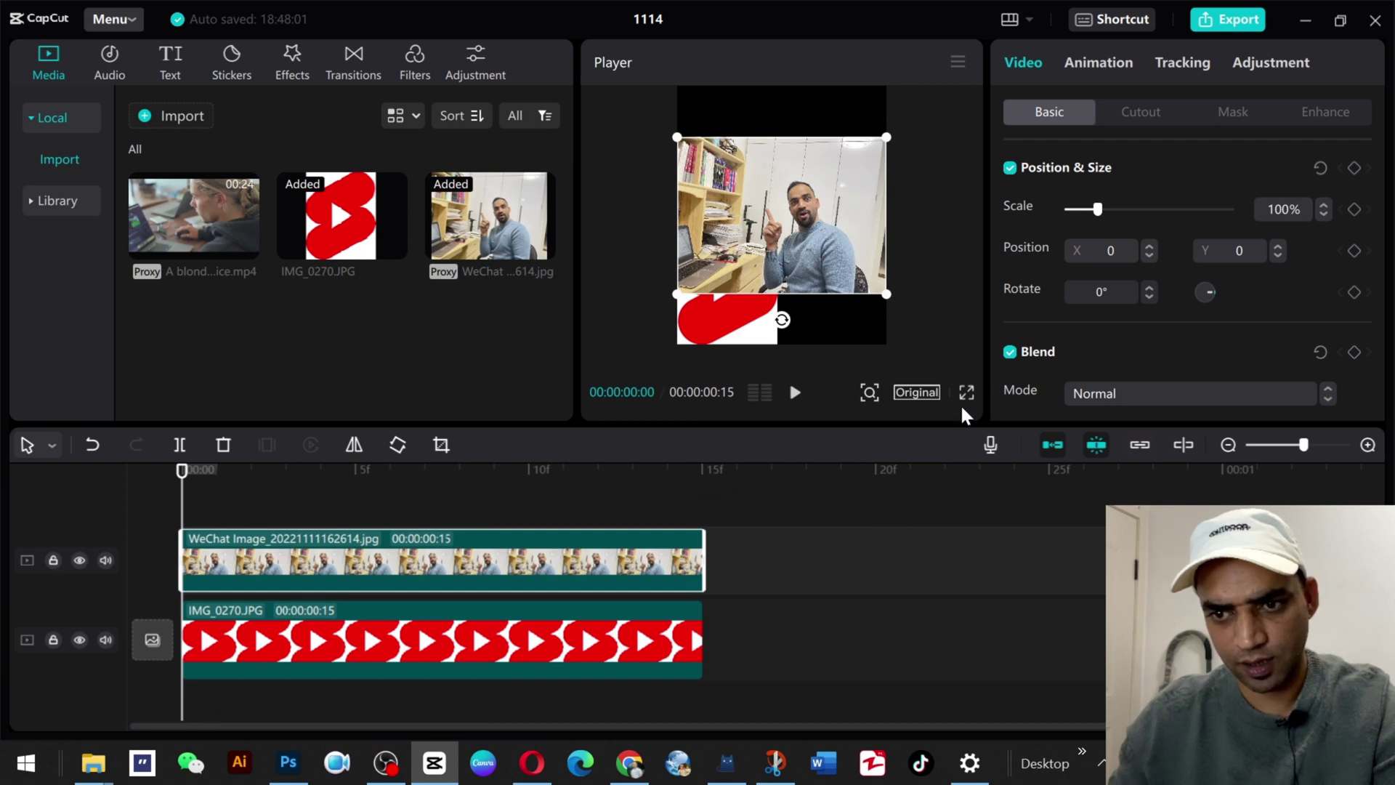
Change the canvas ratio from Original to 16:9 and scale the photo to 155%.
left_click(916, 391)
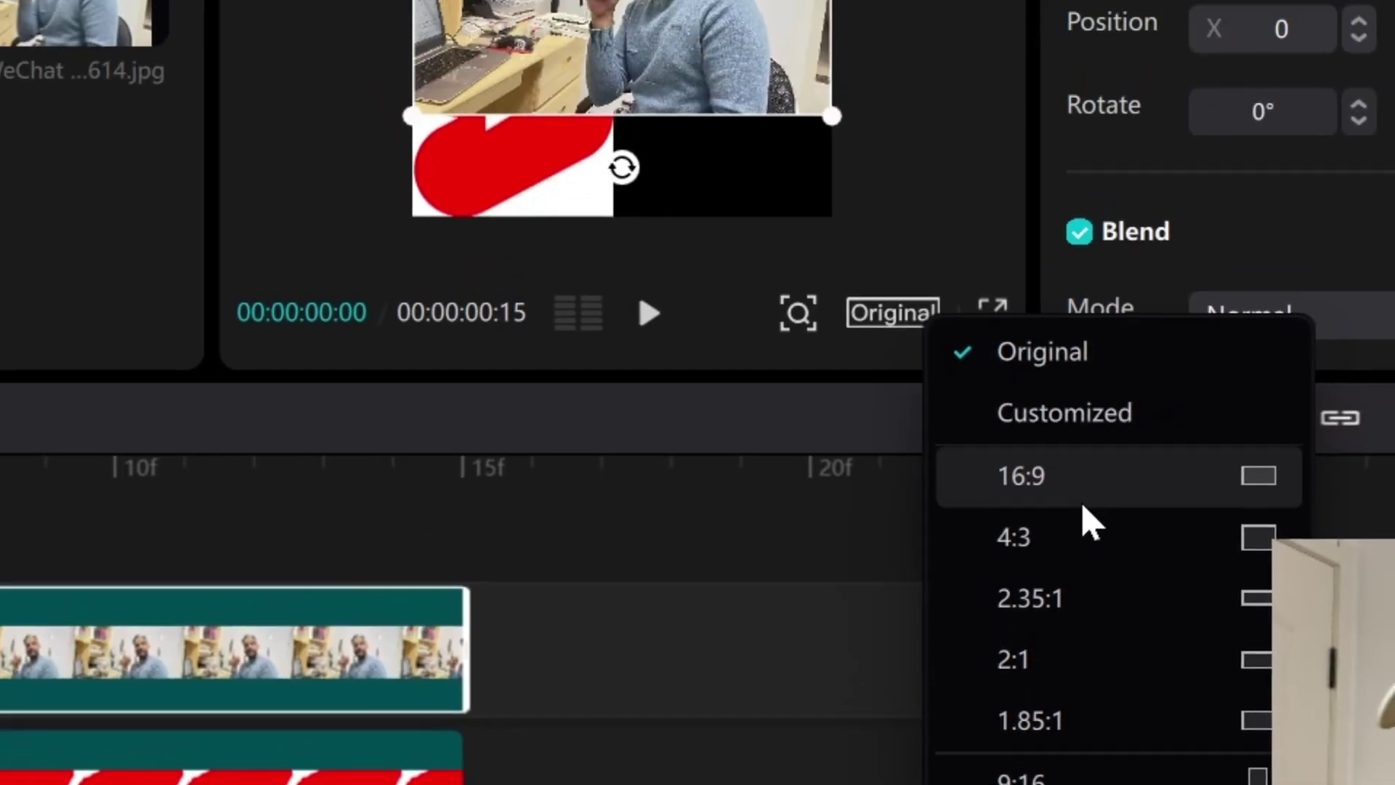
left_click(981, 472)
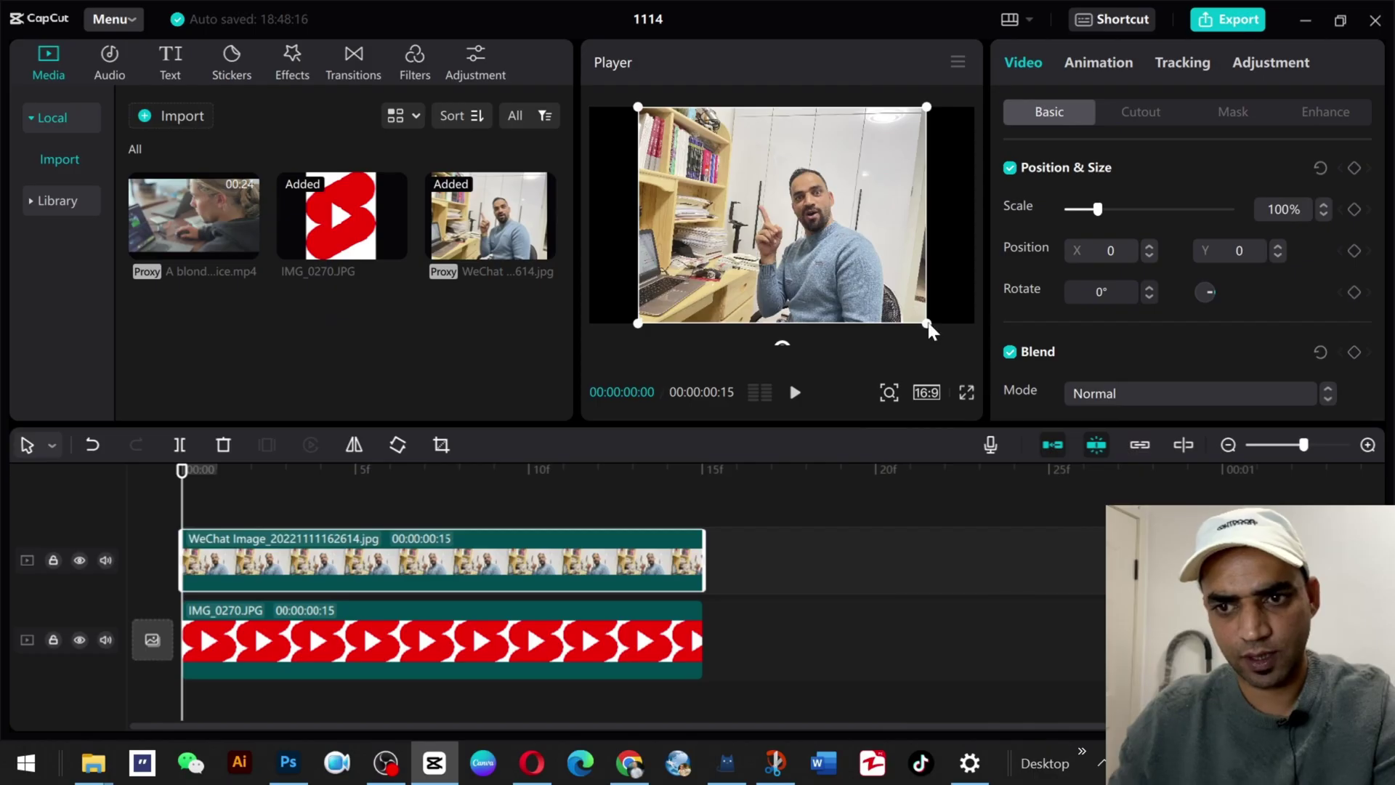
left_click_drag(935, 333, 991, 349)
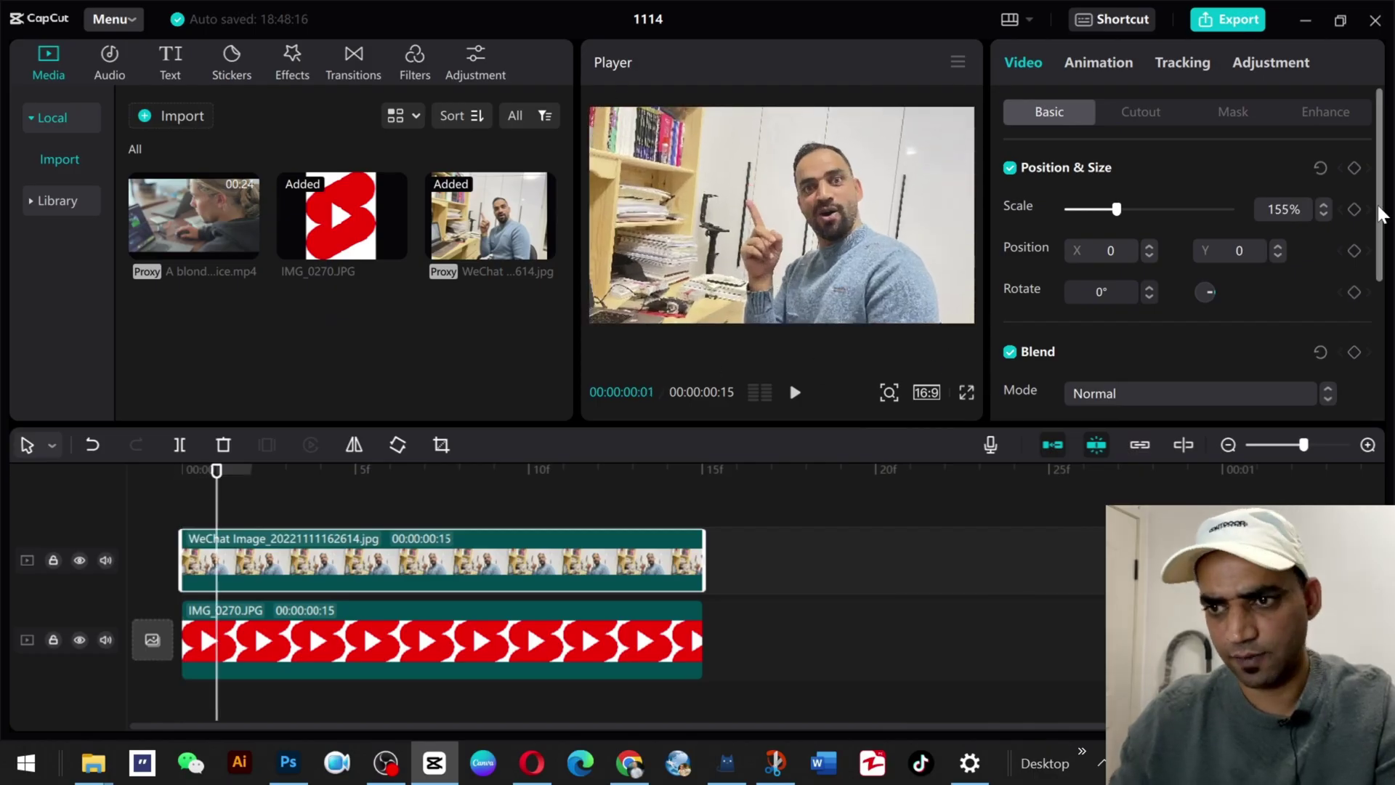
Keyframe the photo zooming in at frame 2, then shrinking to 61% at frame 6.
left_click(250, 485)
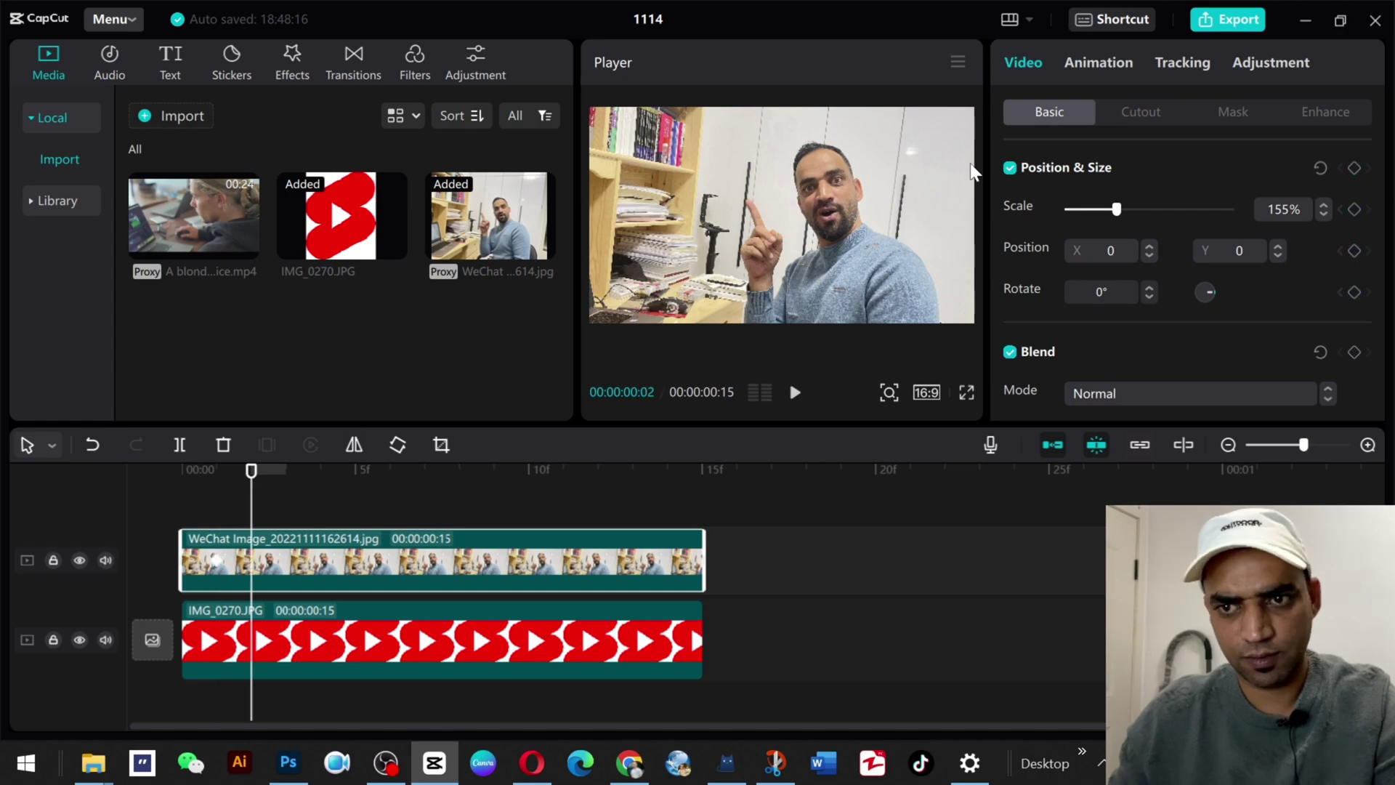
left_click_drag(1116, 208, 1217, 208)
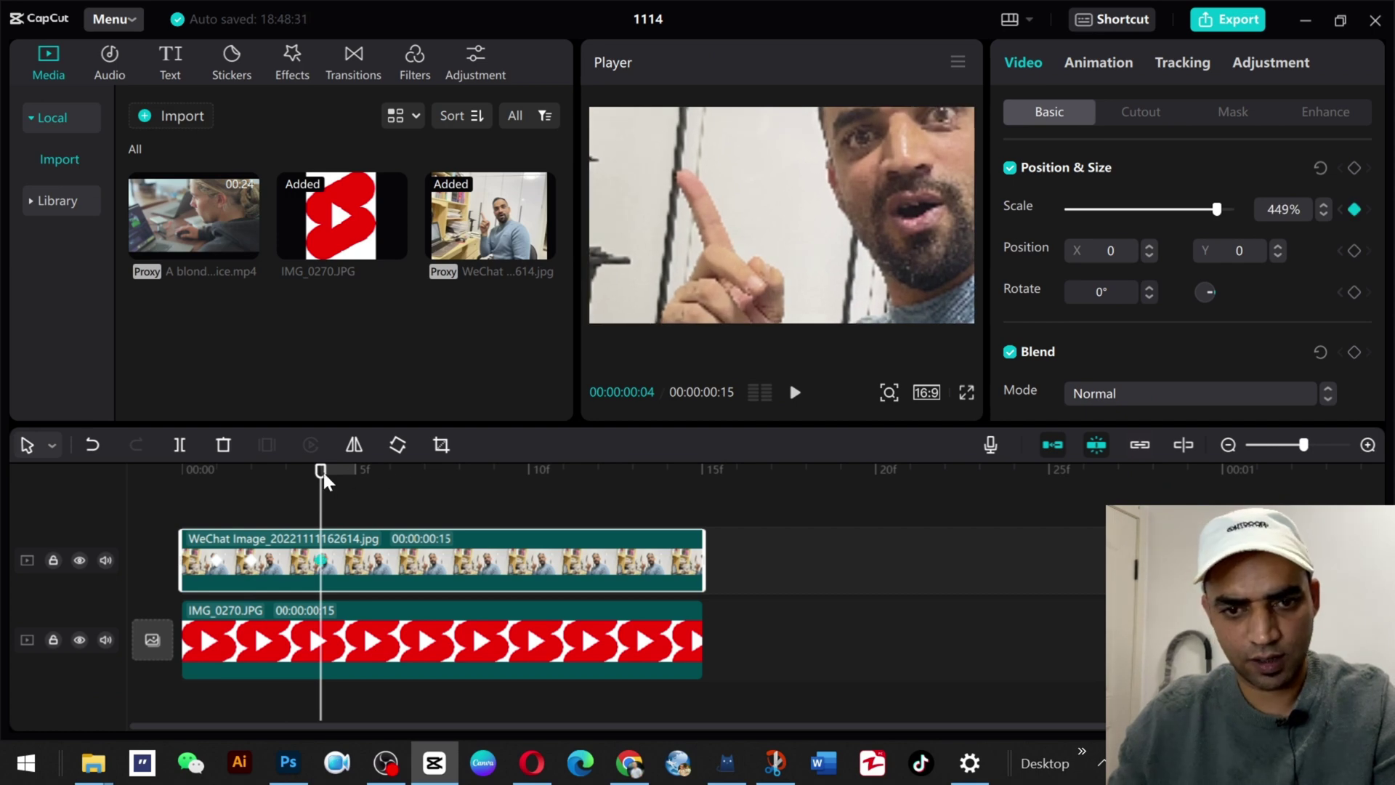
left_click_drag(324, 481, 413, 483)
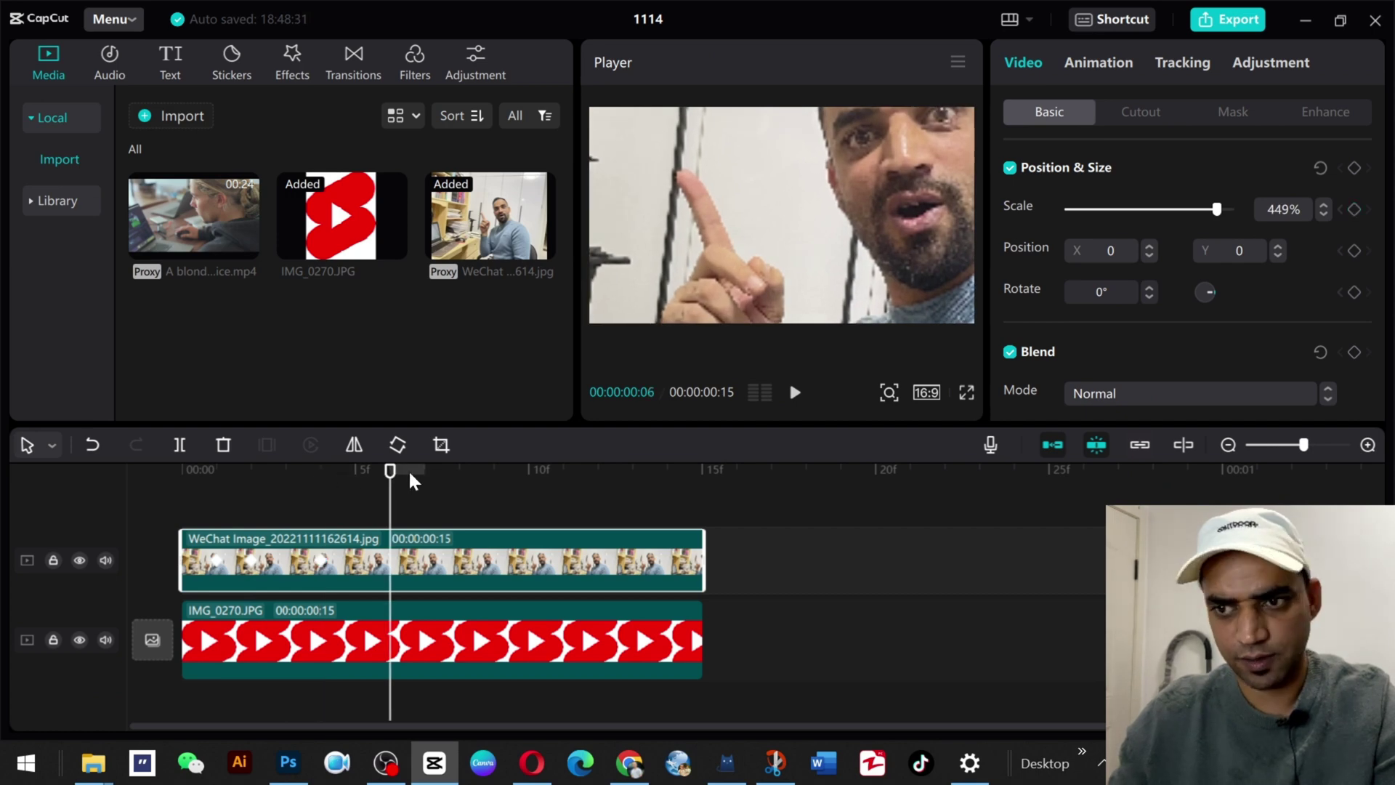
left_click_drag(1218, 210, 1084, 208)
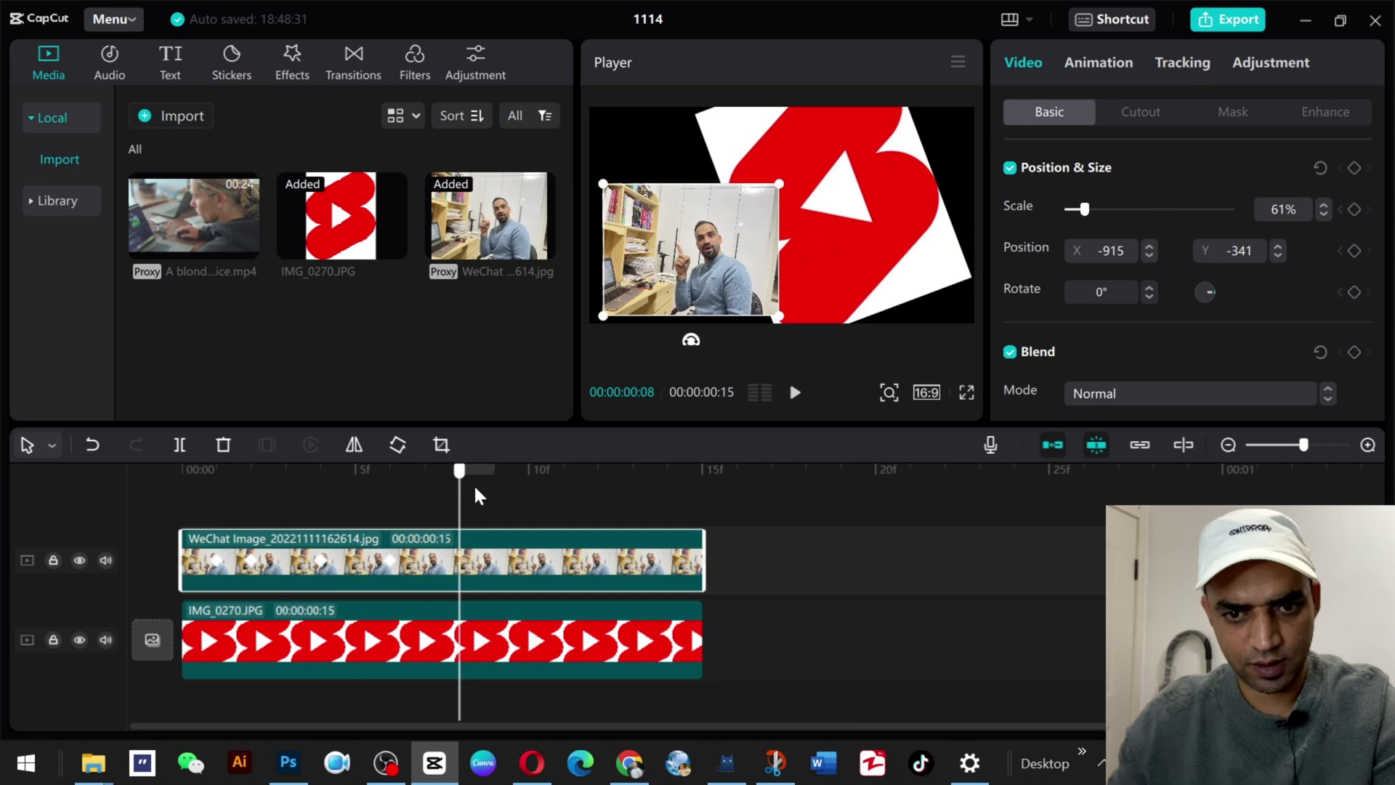
At frame 9, keyframe the photo centred, grown to 92% and tilted 47°.
left_click_drag(399, 471, 494, 480)
left_click_drag(697, 272, 706, 255)
left_click_drag(804, 171, 846, 135)
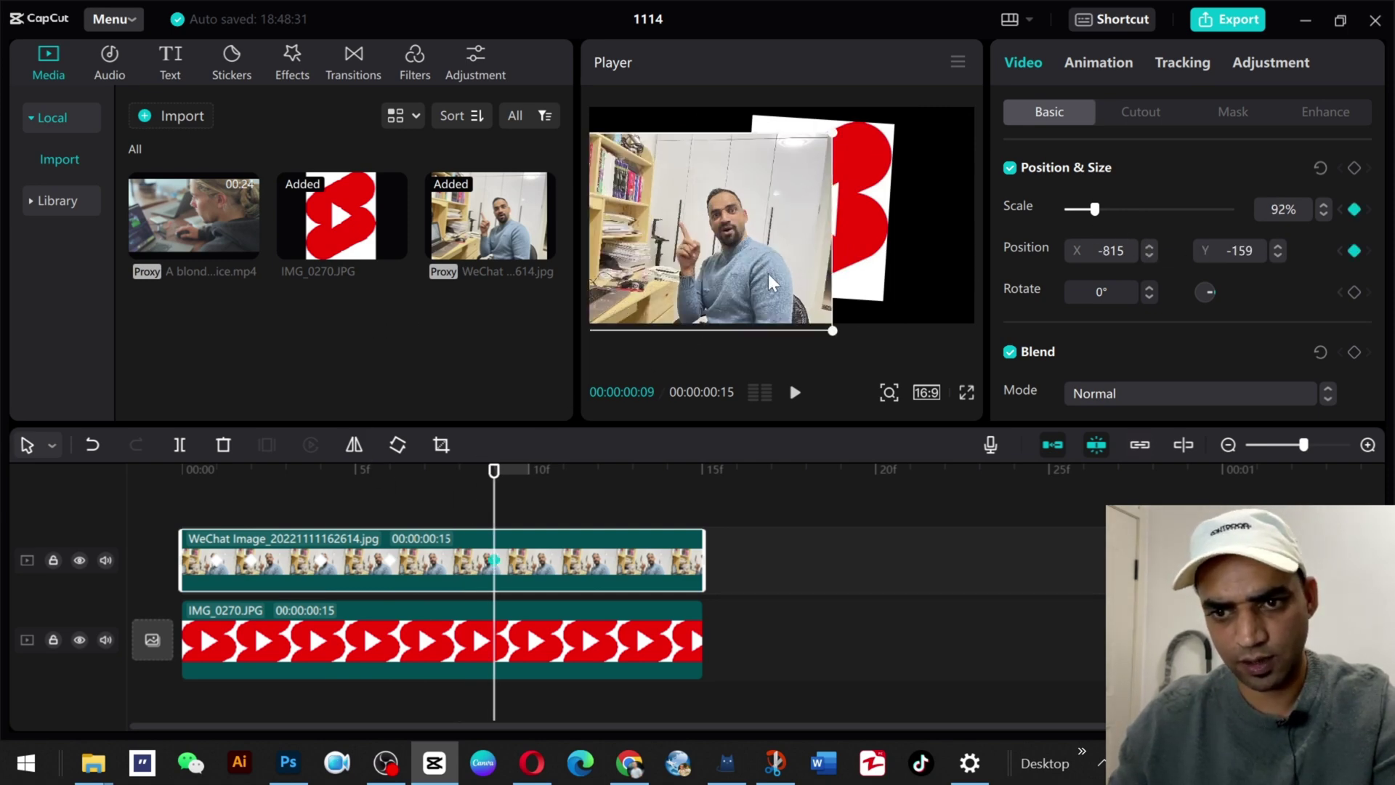
left_click_drag(770, 281, 825, 257)
left_click_drag(729, 330, 666, 291)
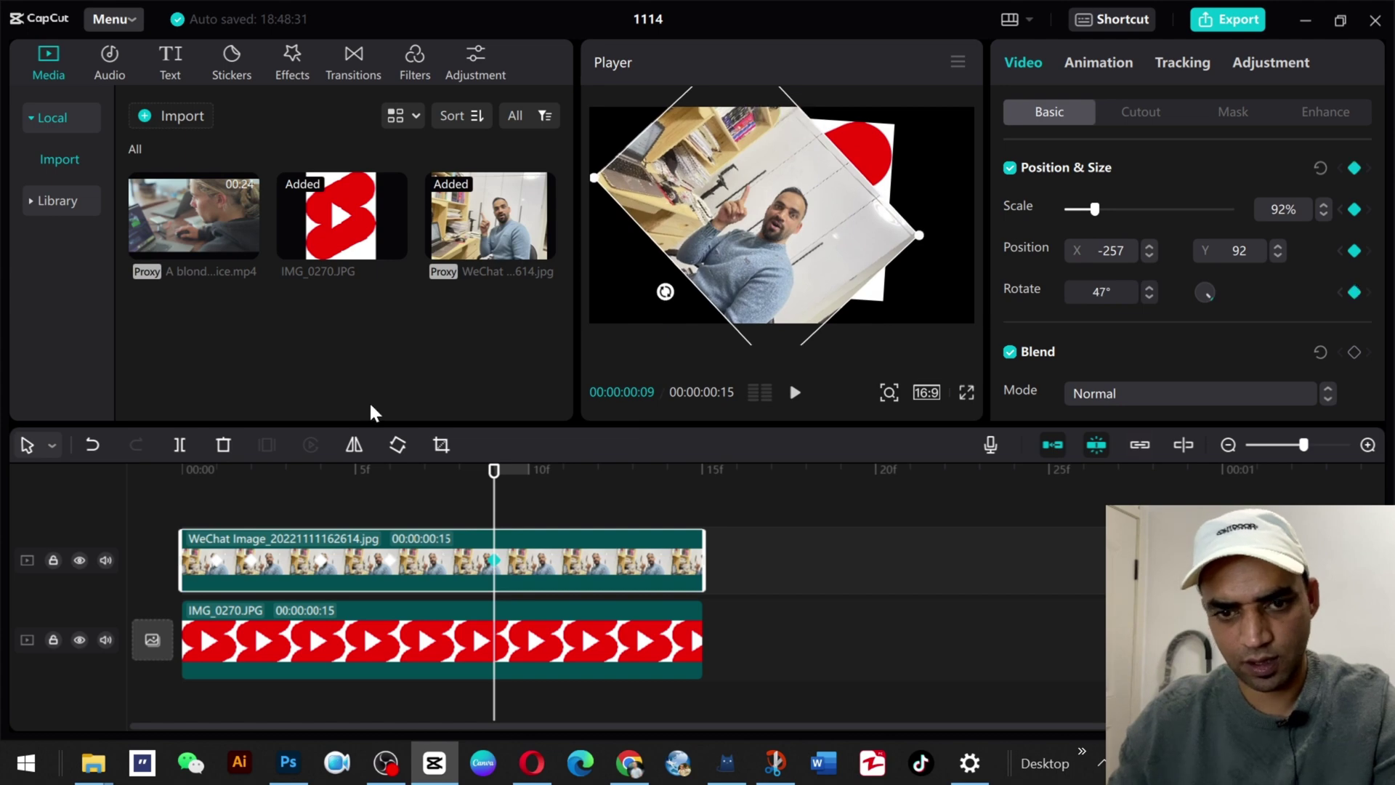
Play the photo animation back from the start.
key("Home")
key("space")
key("space")
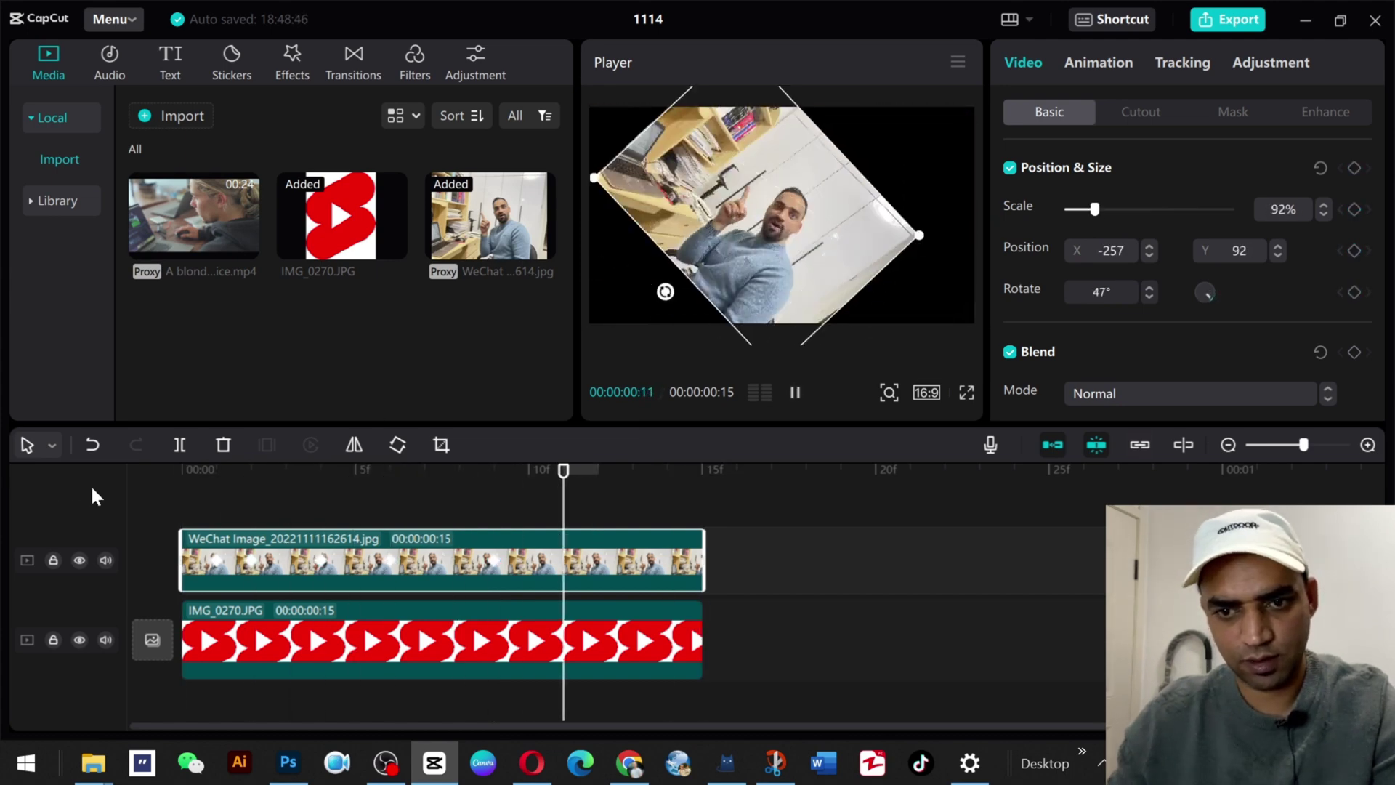
key("space")
key("space")
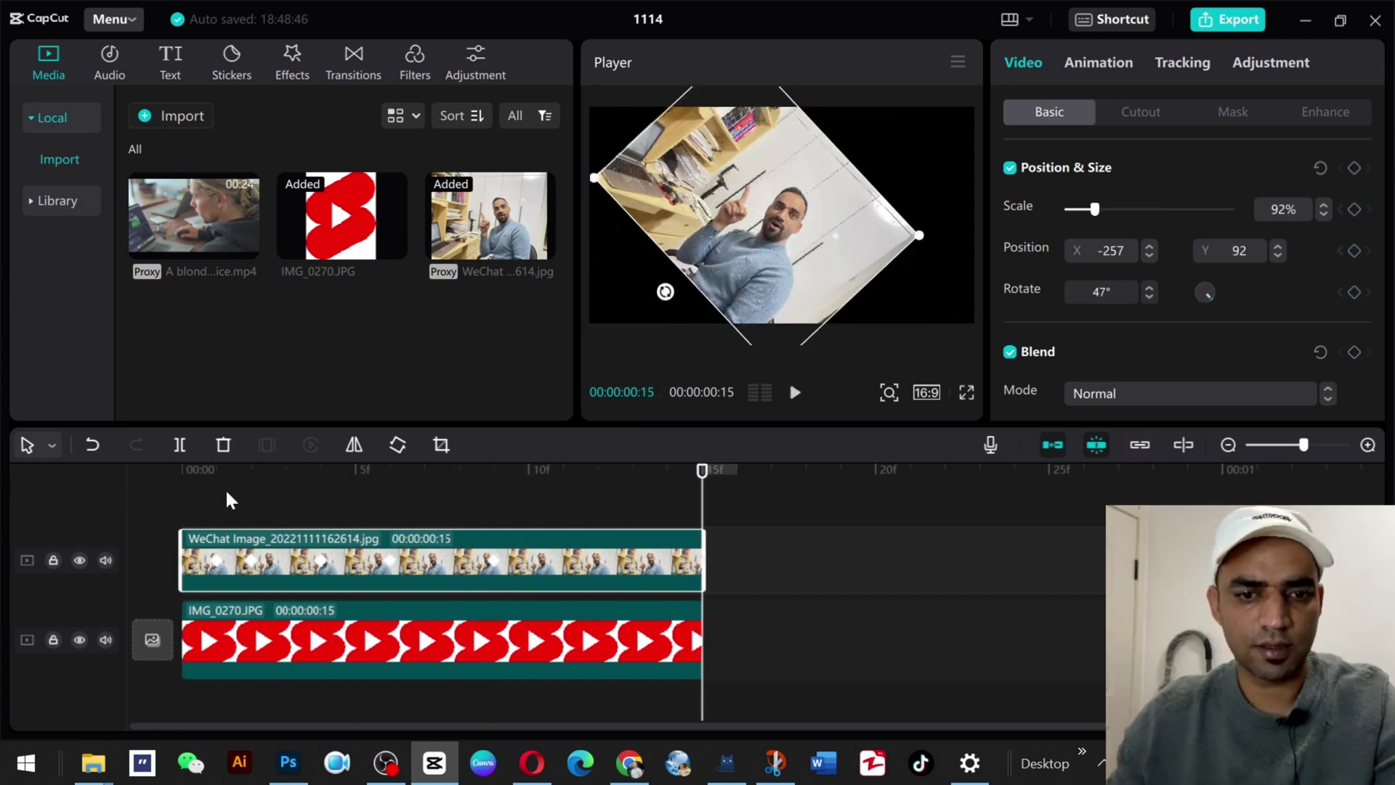
Try, unsuccessfully, to apply the Bubble blur transition to the WeChat photo clip.
left_click(153, 499)
left_click(283, 63)
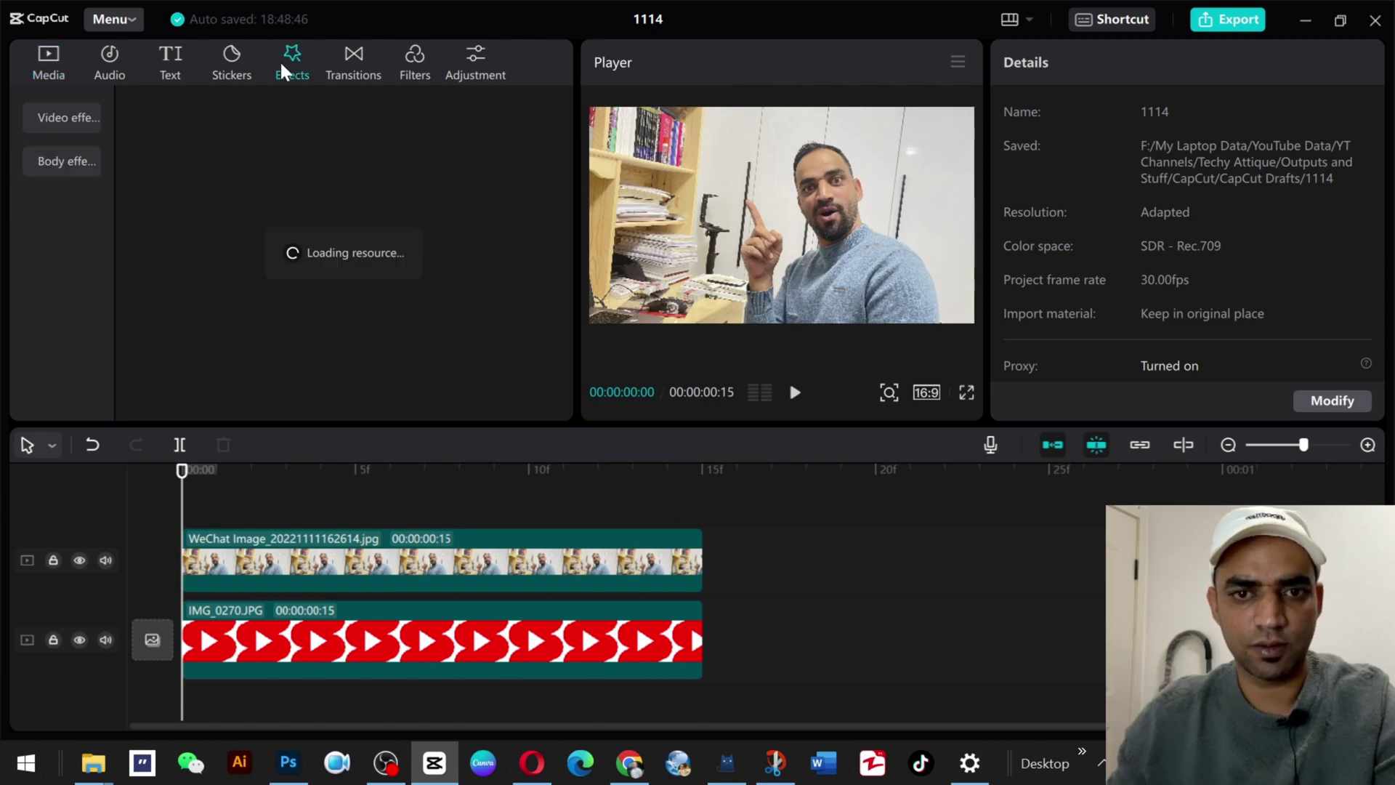
left_click(348, 59)
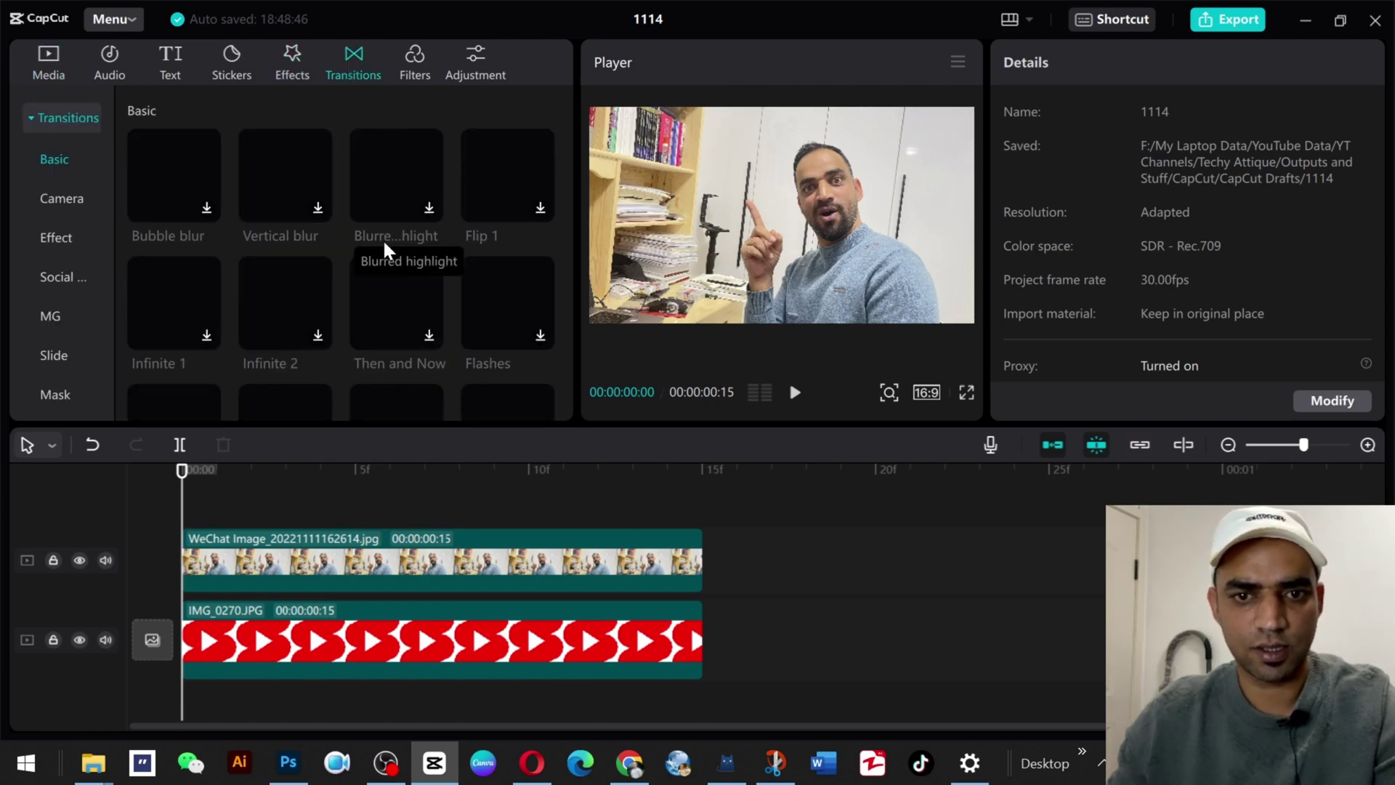
left_click(211, 202)
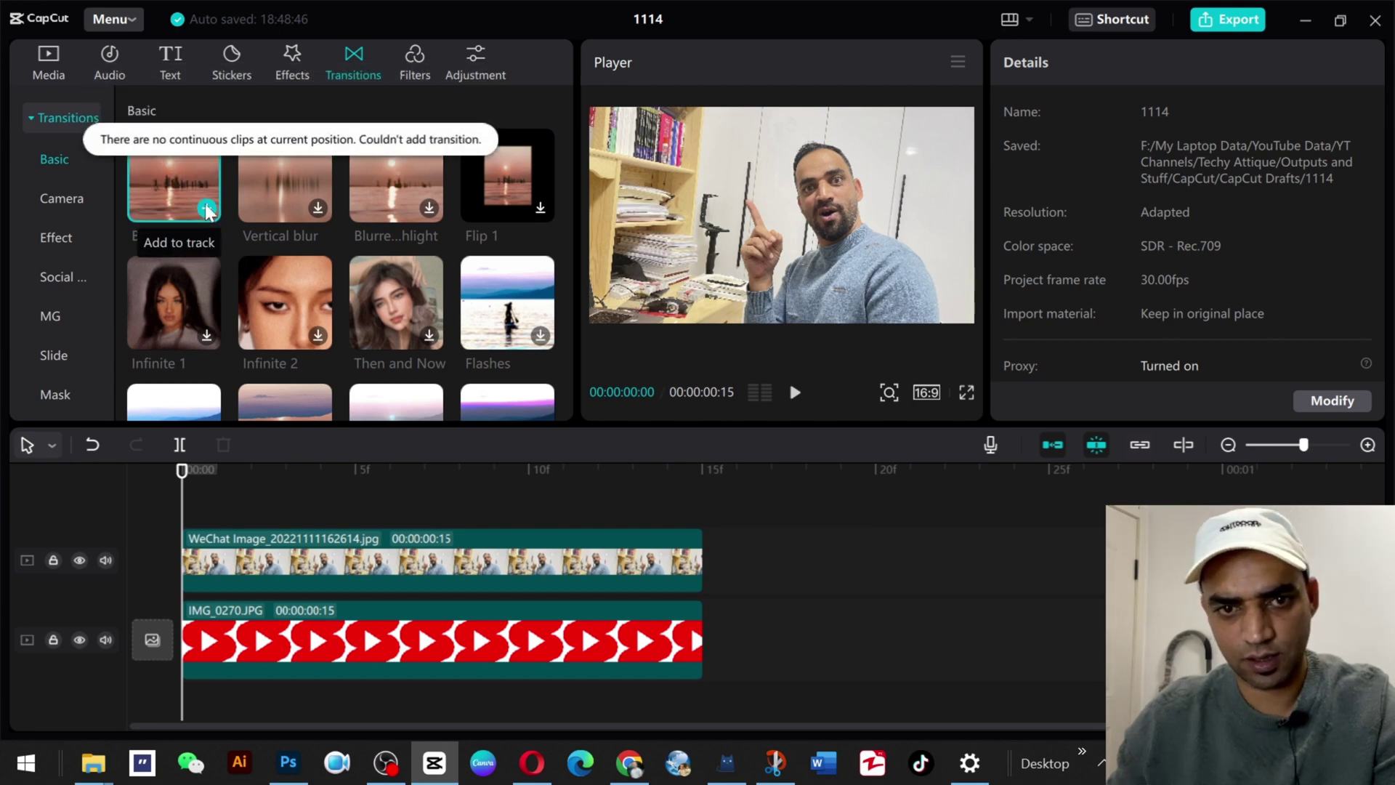
left_click(207, 210)
left_click(210, 218)
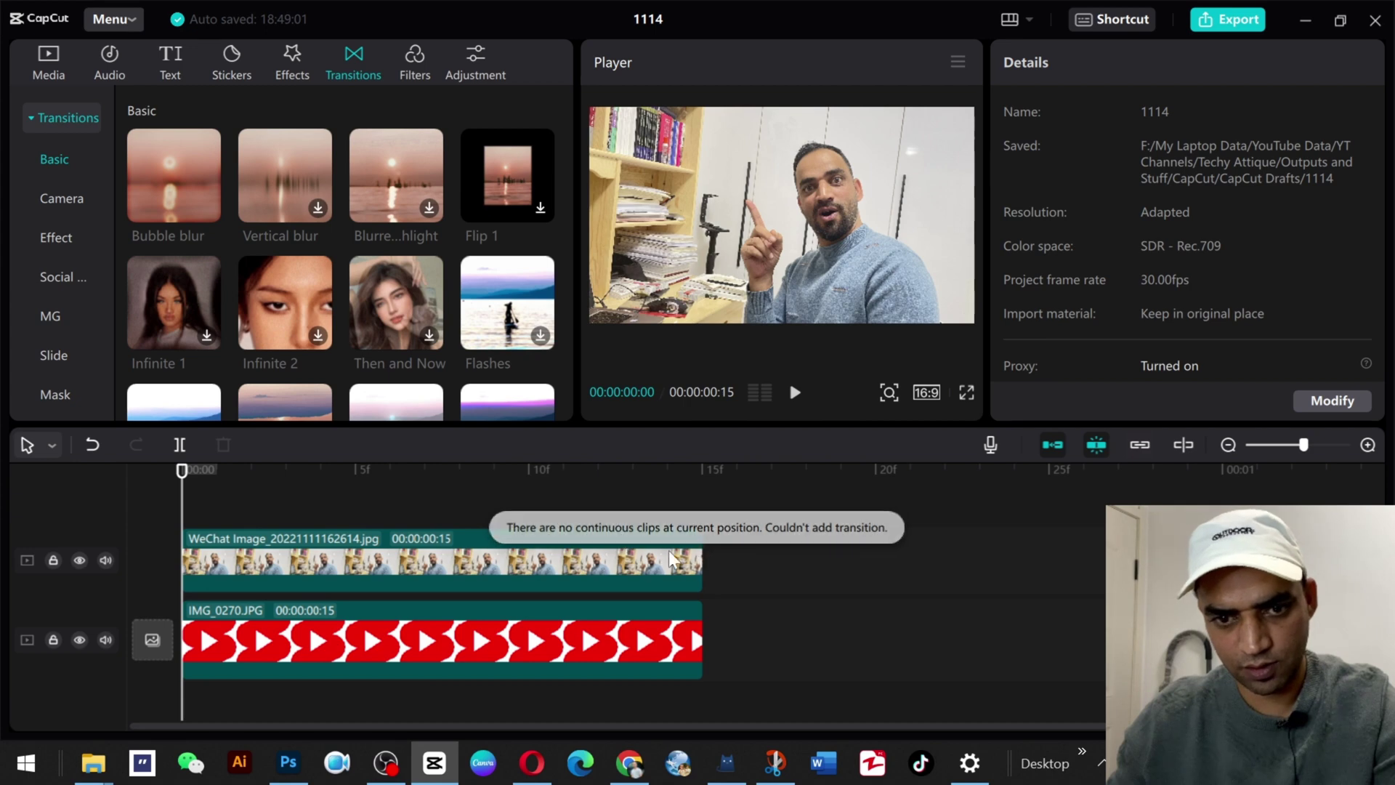
left_click(294, 583)
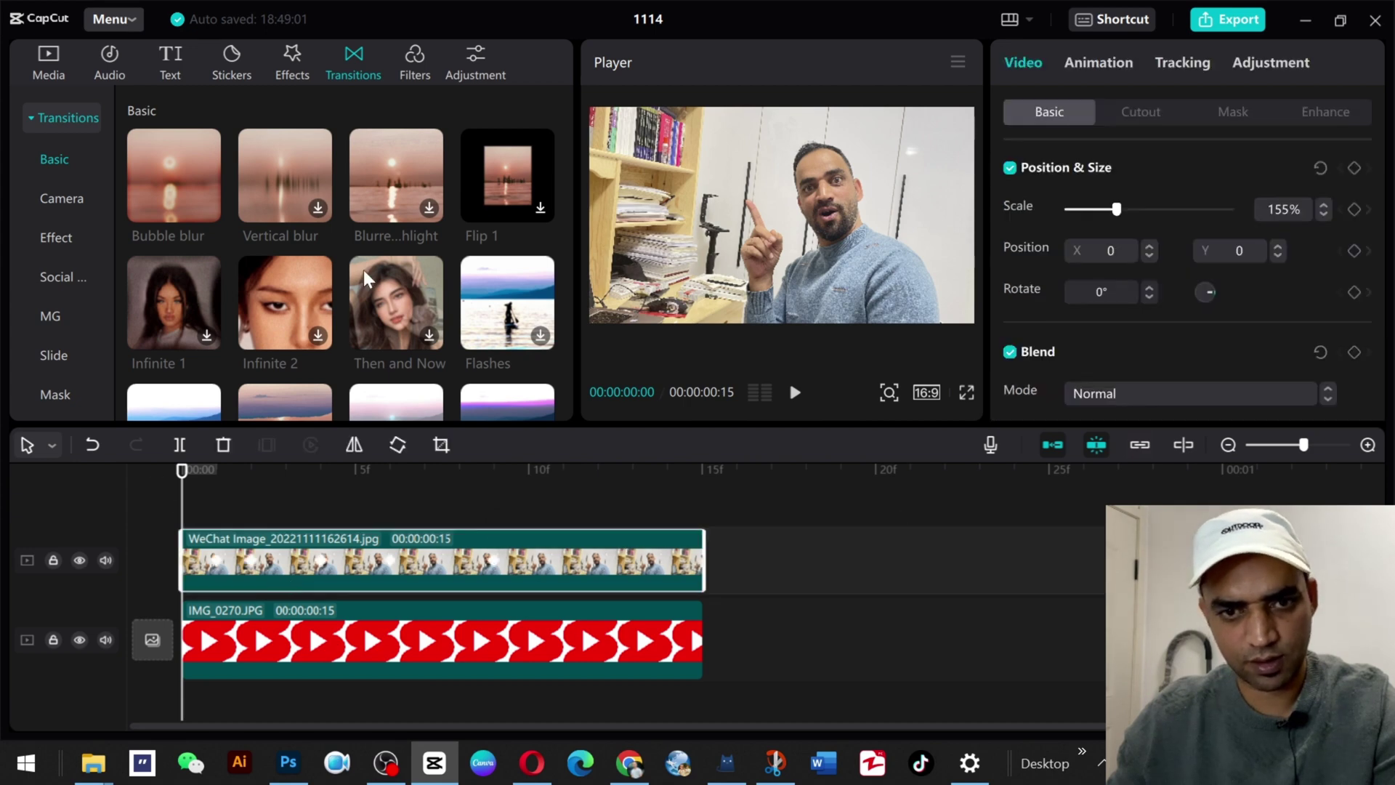
left_click(424, 212)
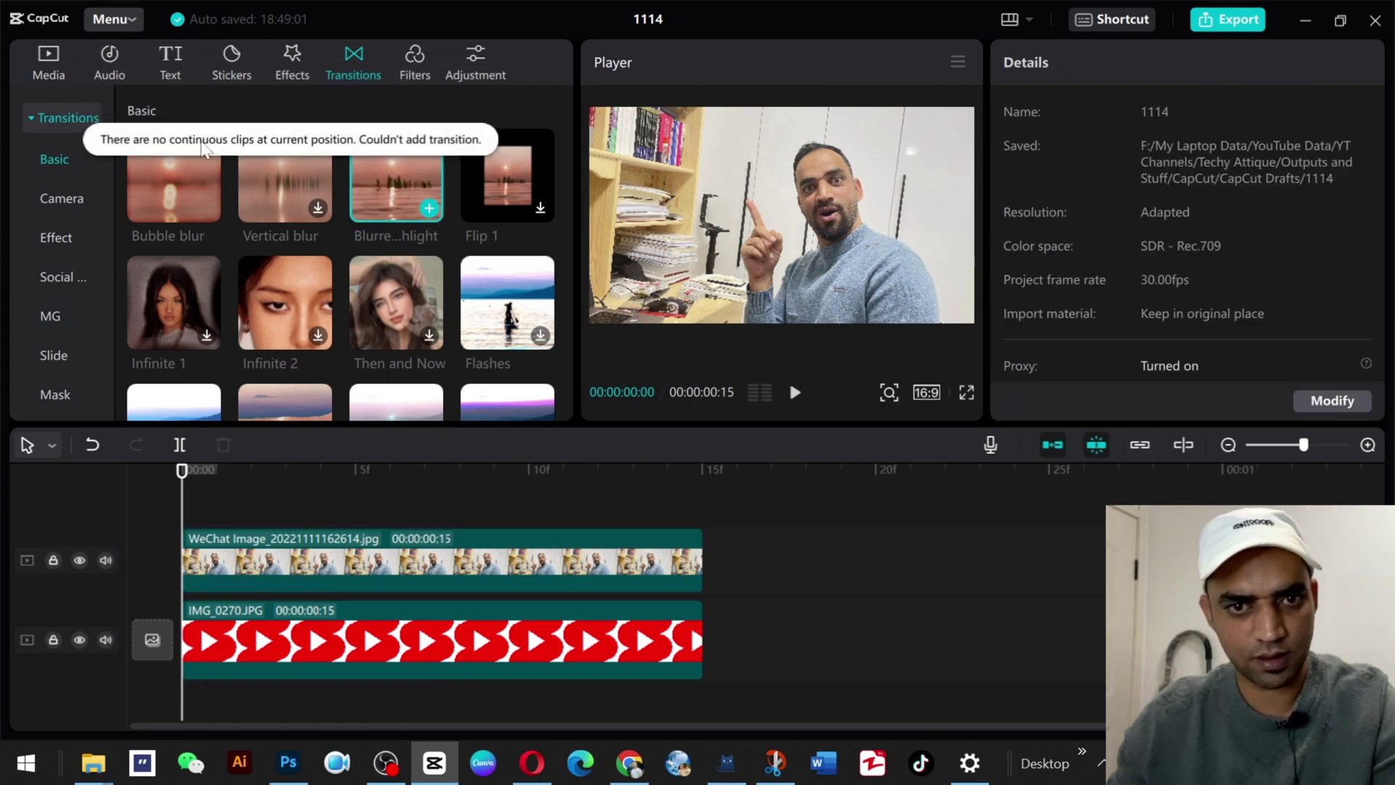
Put the heart-eyes emoji sticker on the timeline and preview it over the video.
left_click(230, 64)
left_click_drag(498, 214, 180, 493)
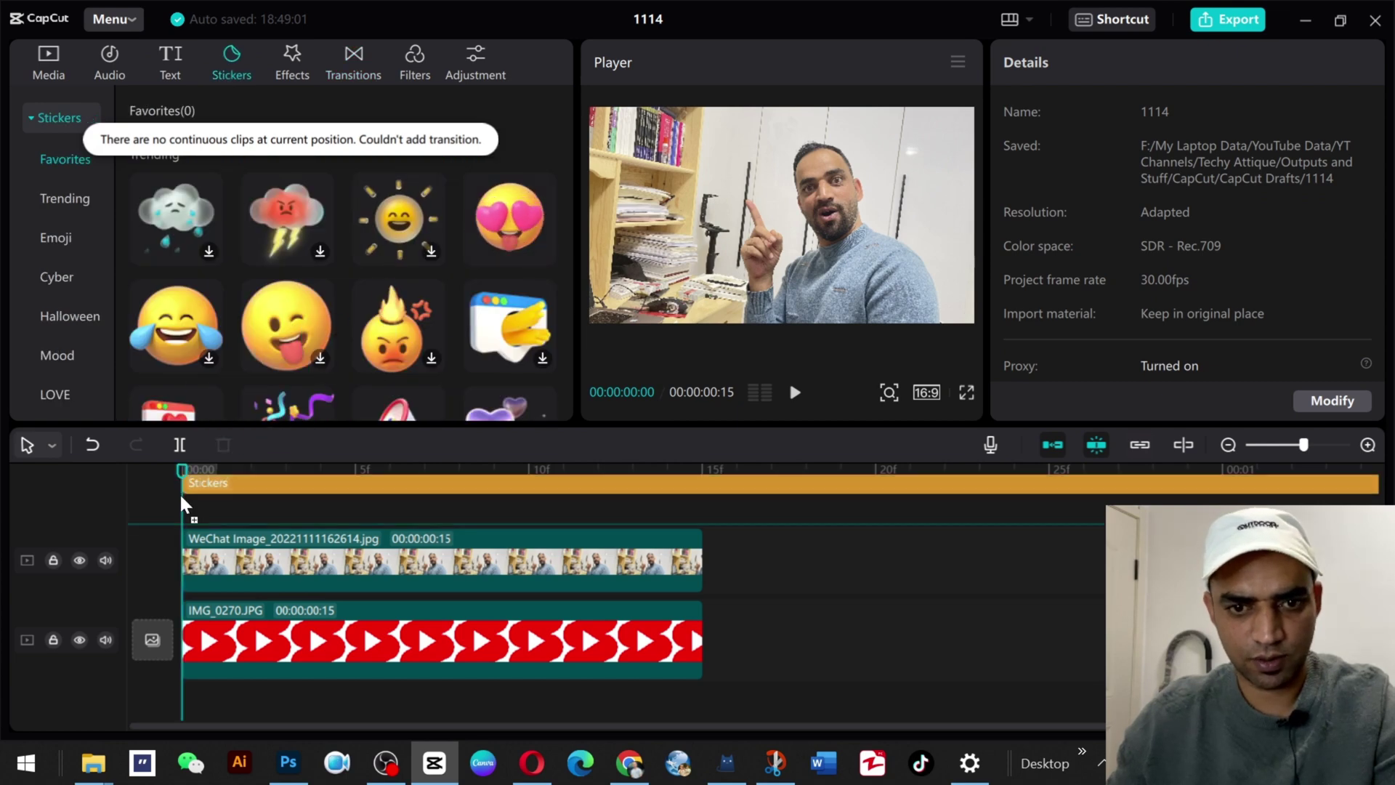
key("space")
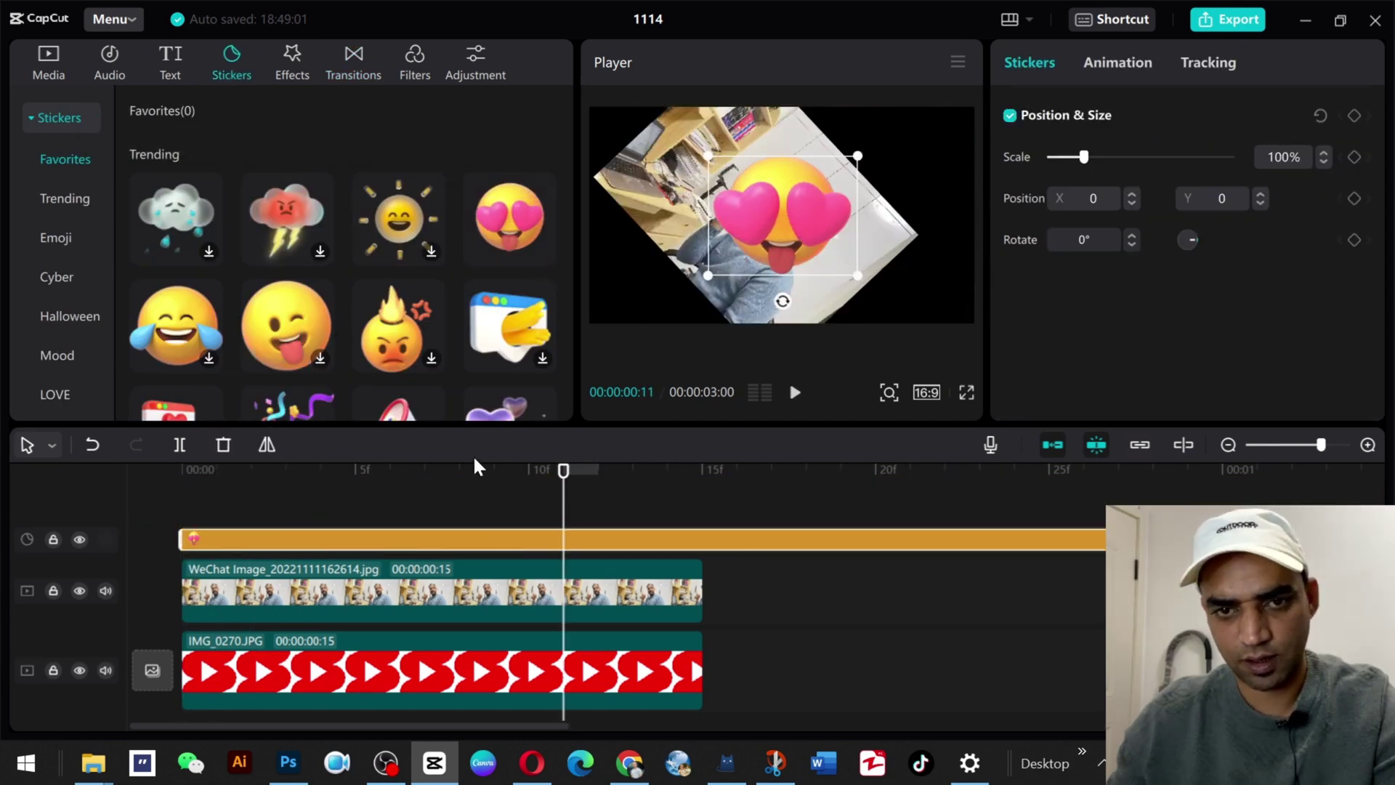
left_click(360, 63)
left_click(417, 62)
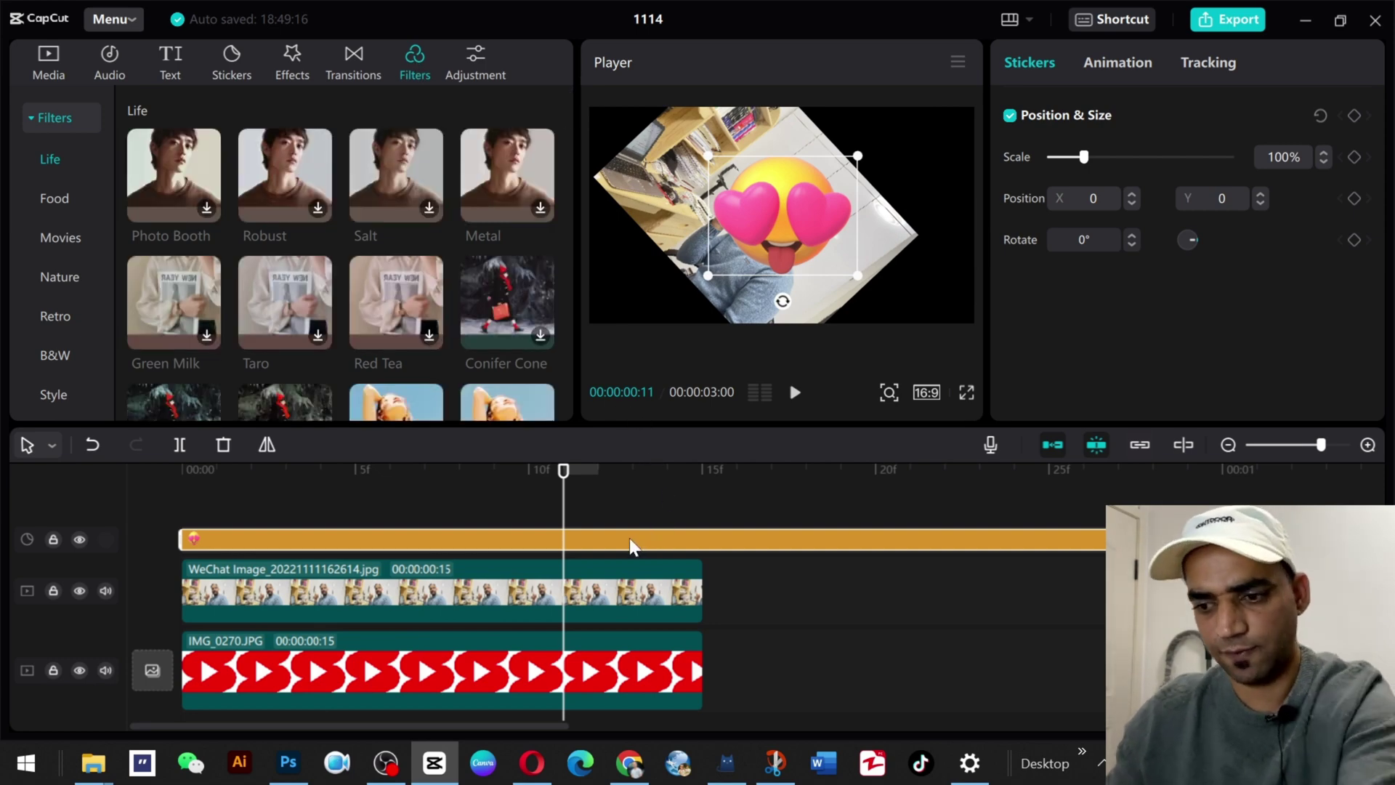
Delete the heart-eyes sticker track and return the playhead to the start.
key("Delete")
left_click_drag(566, 477, 116, 502)
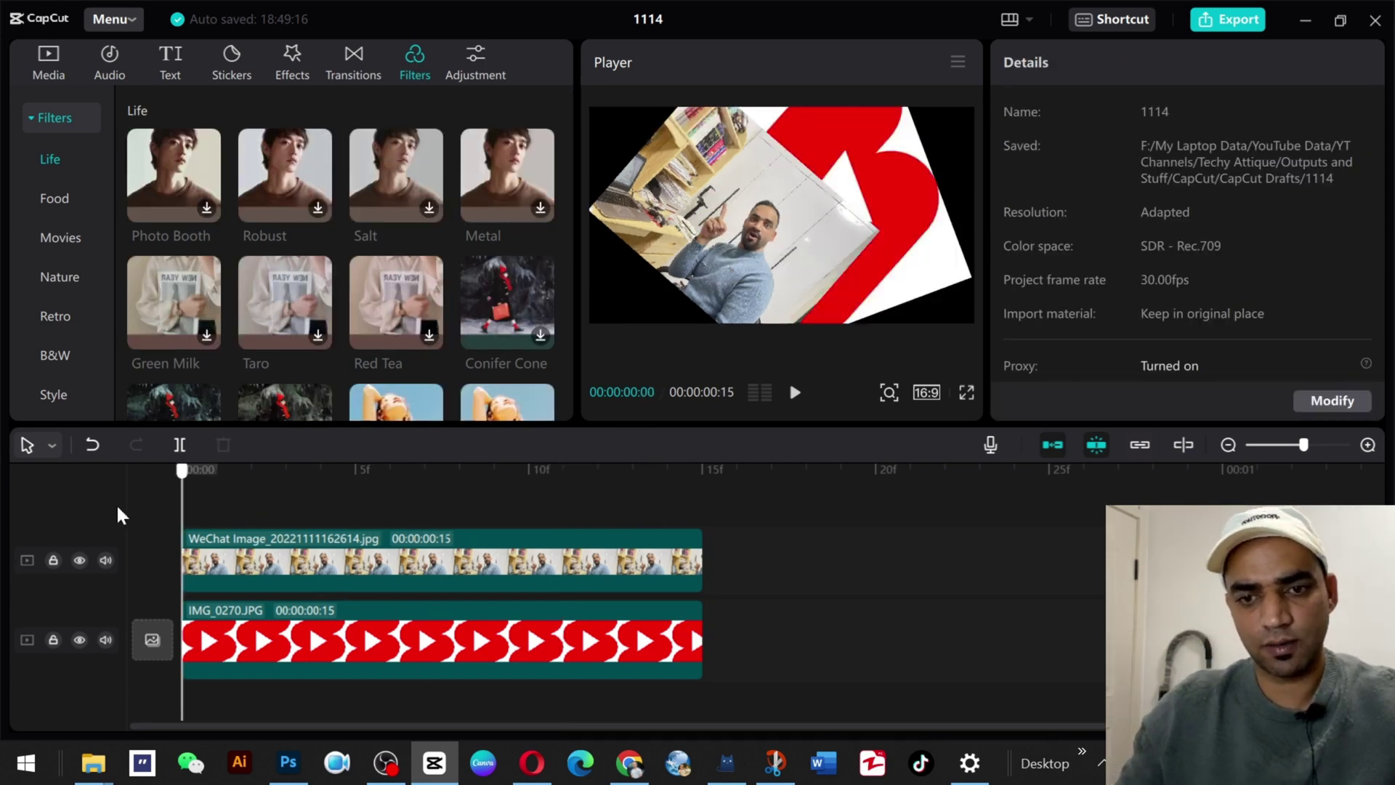